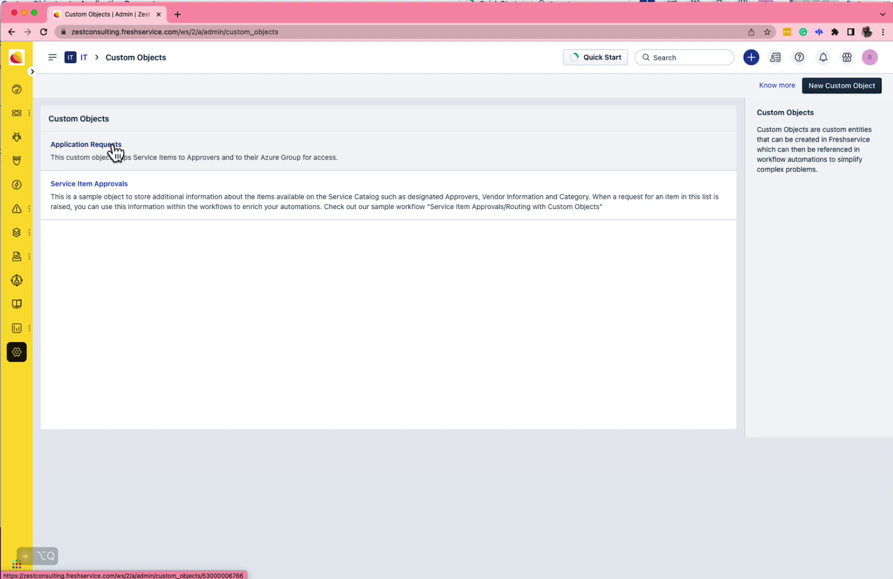
click(114, 147)
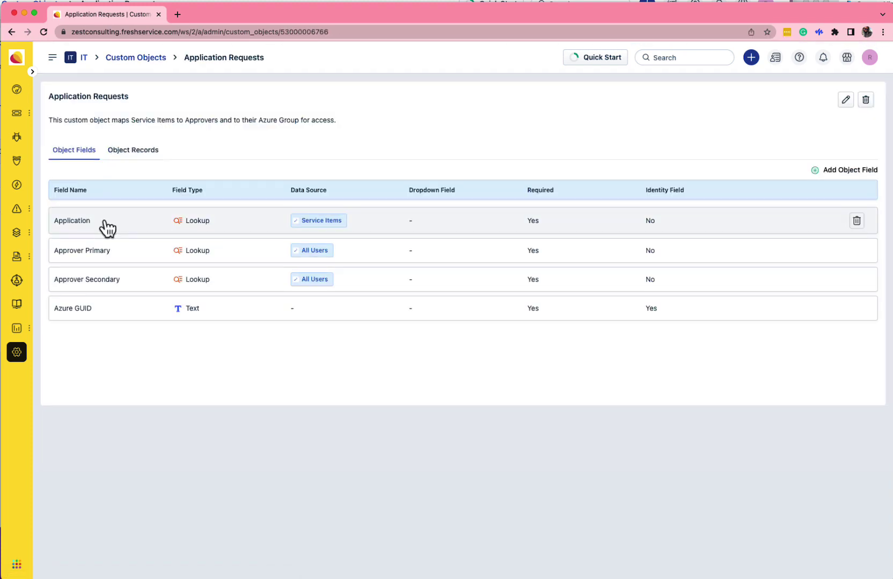
click(108, 228)
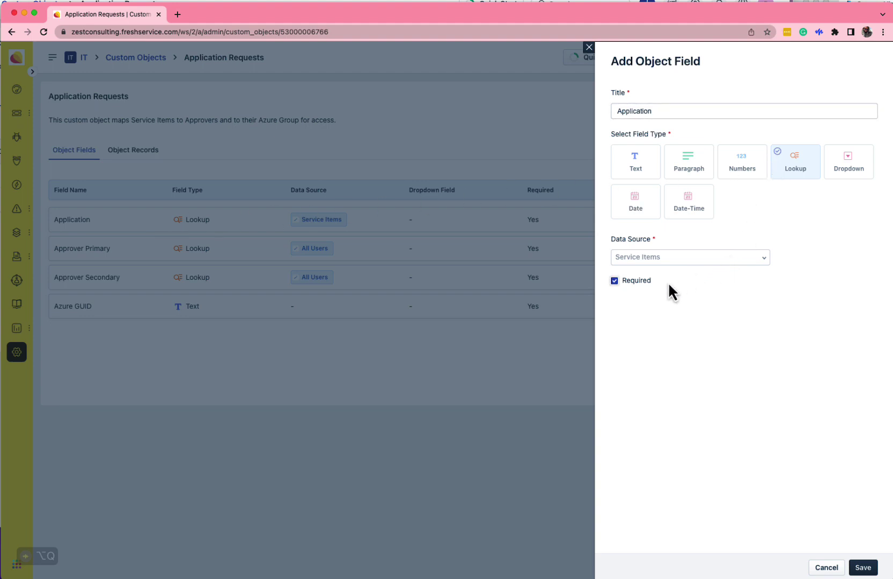
click(862, 567)
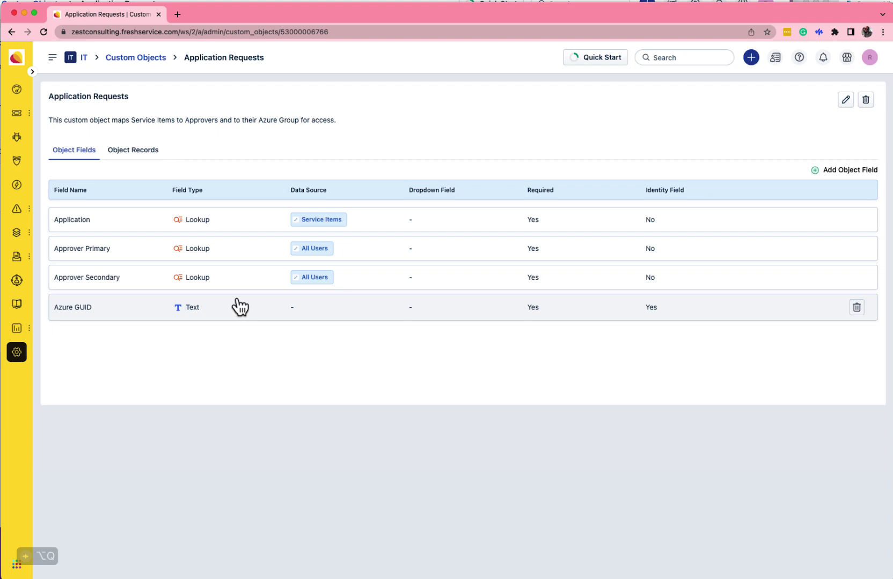
click(222, 250)
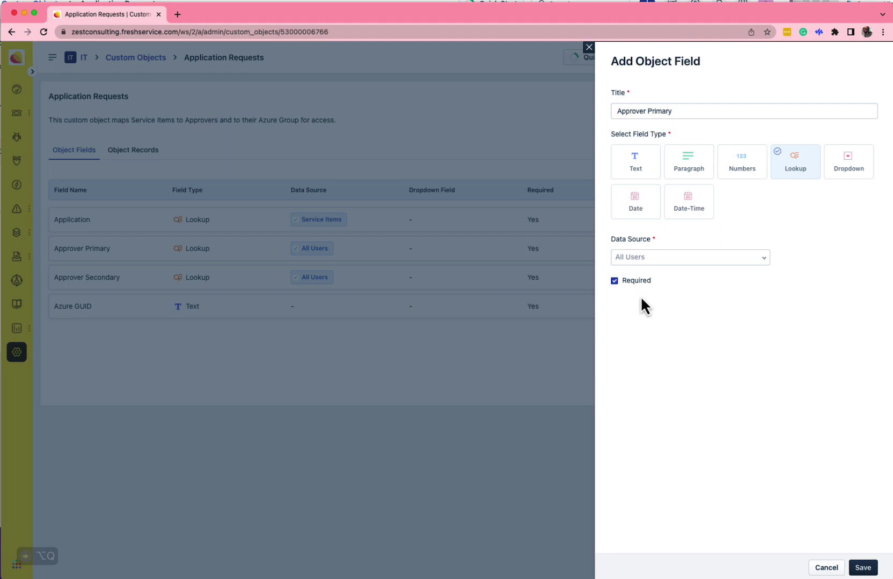
click(863, 568)
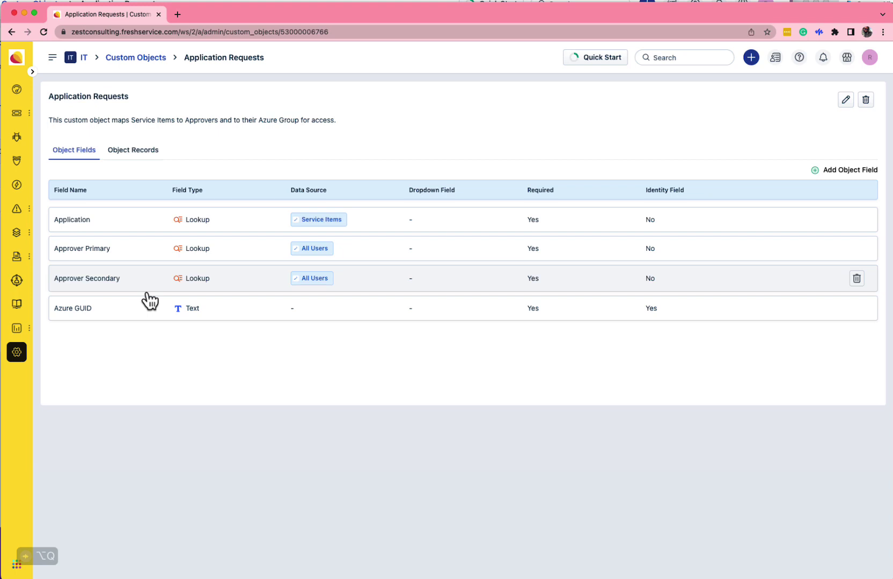
click(144, 311)
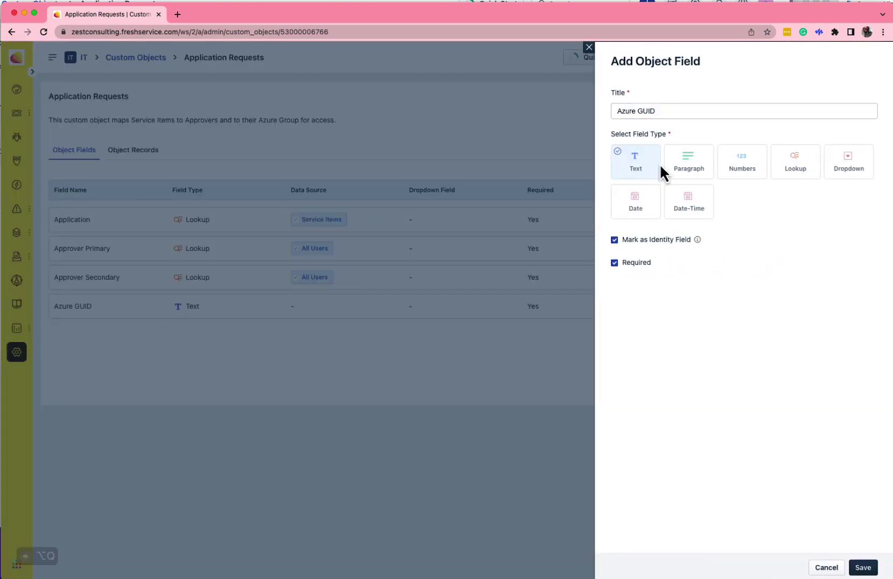
drag(694, 240, 621, 240)
click(663, 270)
click(636, 262)
click(727, 378)
click(861, 567)
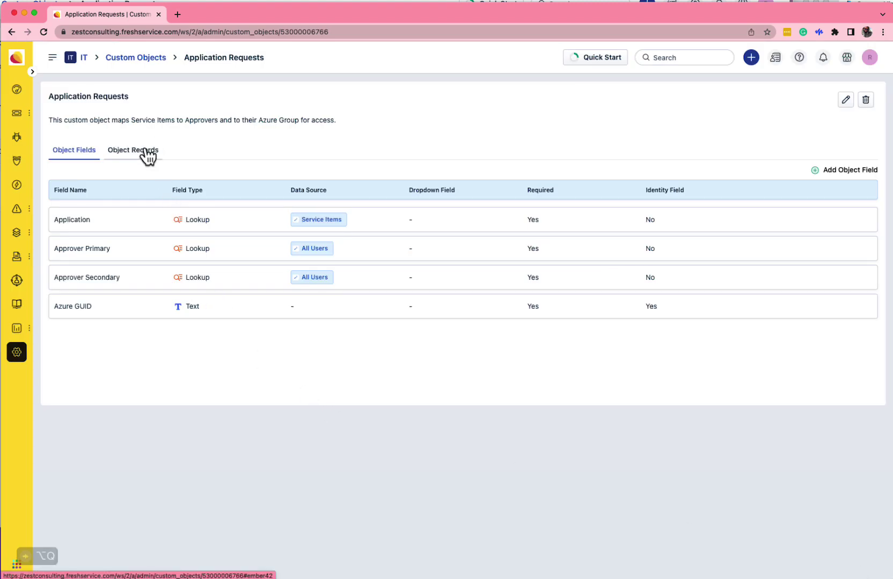
Step: Review the Application Requests records, opening the Finance System record and closing it unchanged
click(147, 155)
click(146, 153)
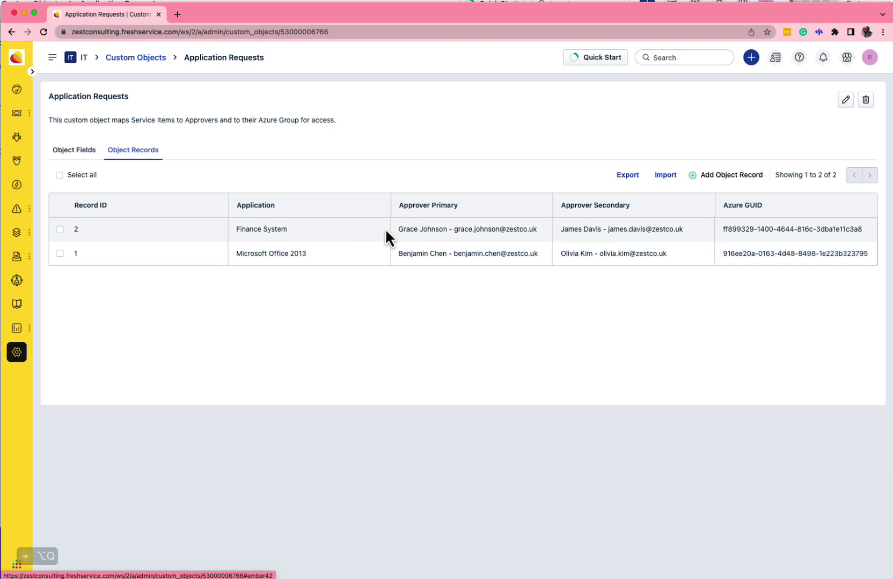
drag(397, 230, 529, 230)
click(723, 222)
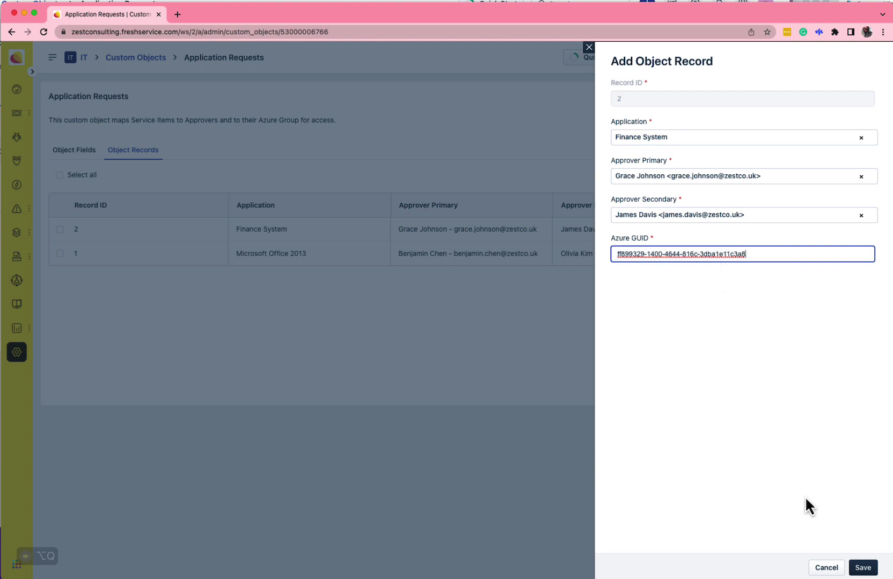
click(825, 568)
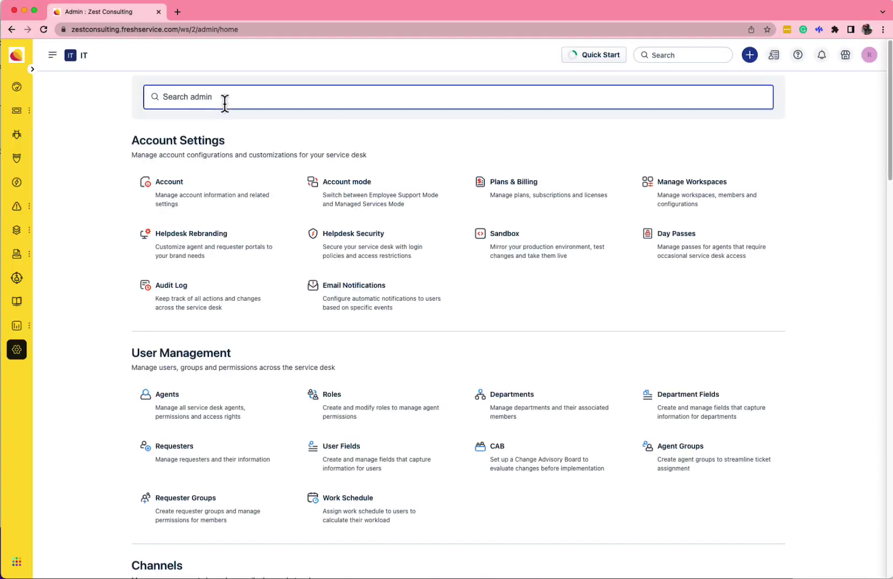
Step: Start a new event-based workflow in the Workflow Automator, found by searching 'workflow'
text(workflow)
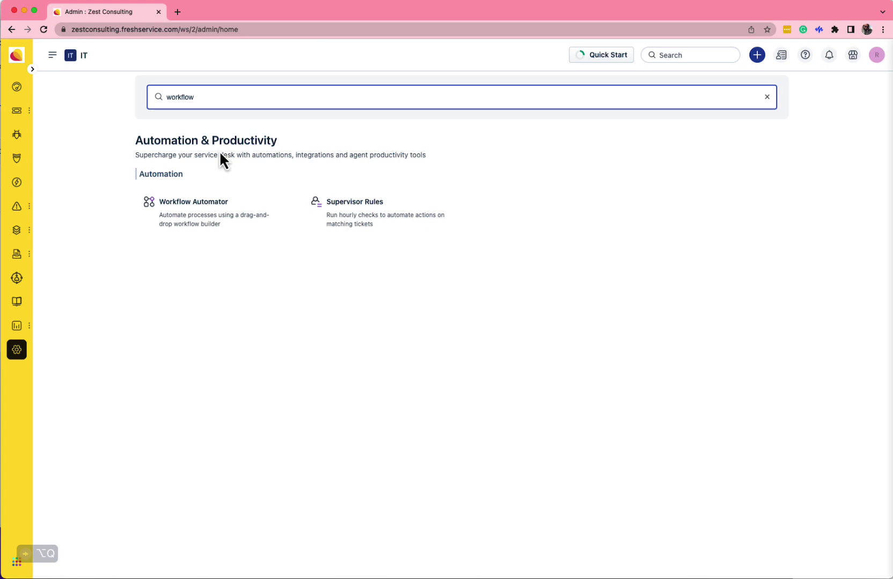
click(193, 196)
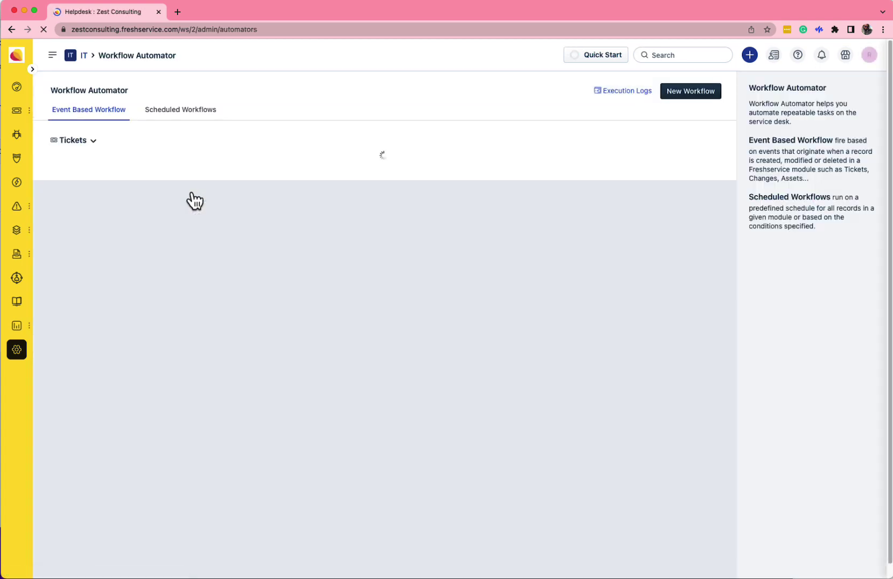
click(690, 89)
click(701, 141)
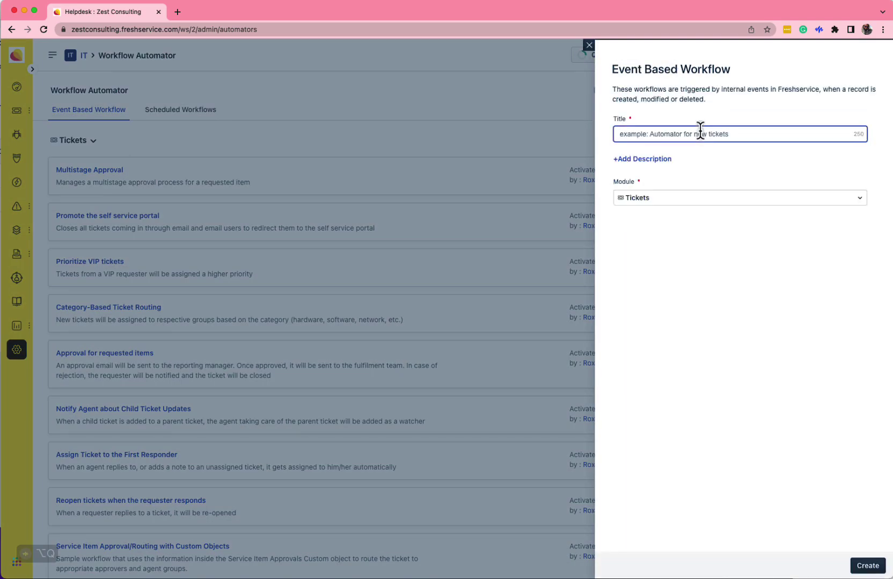
Step: Title it 'SR - Service Request Approval - Azure Access', add the approval-and-app-group description, and create it
text(SR)
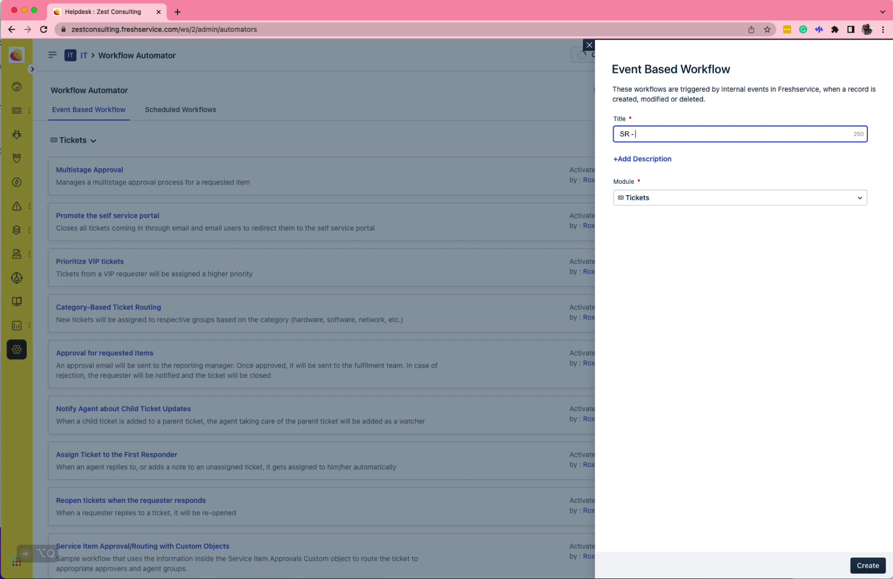
text( - Service Request Approval - Azure Access)
click(665, 158)
text(This automator seeks approval based on the service item, and adds the user to)
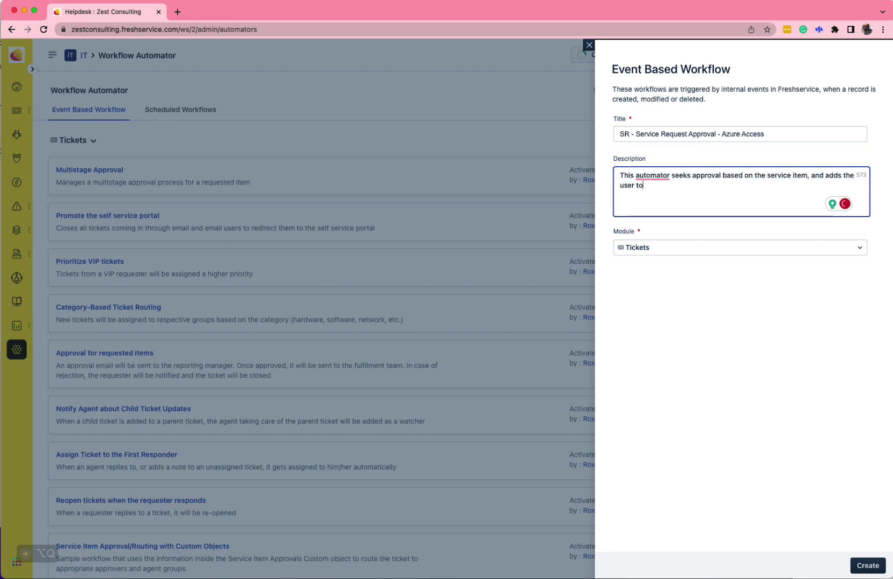
text( the appropriate azure group)
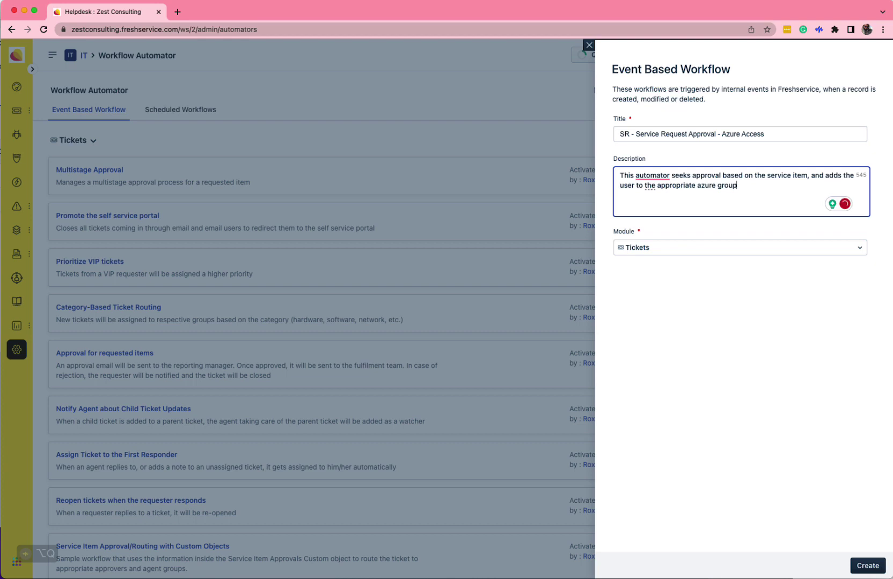
text( once approved.)
double_click(652, 175)
text(Automator)
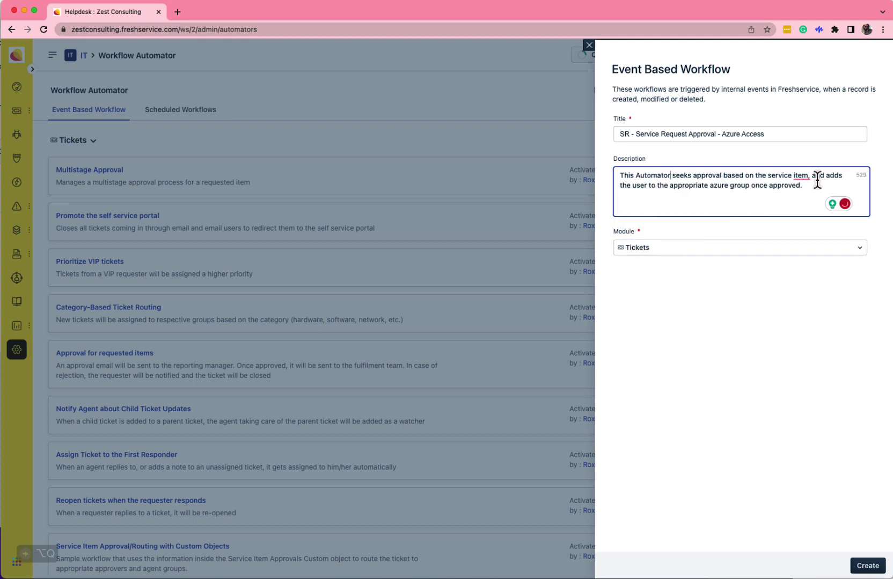
click(809, 175)
key(BackSpace)
click(867, 566)
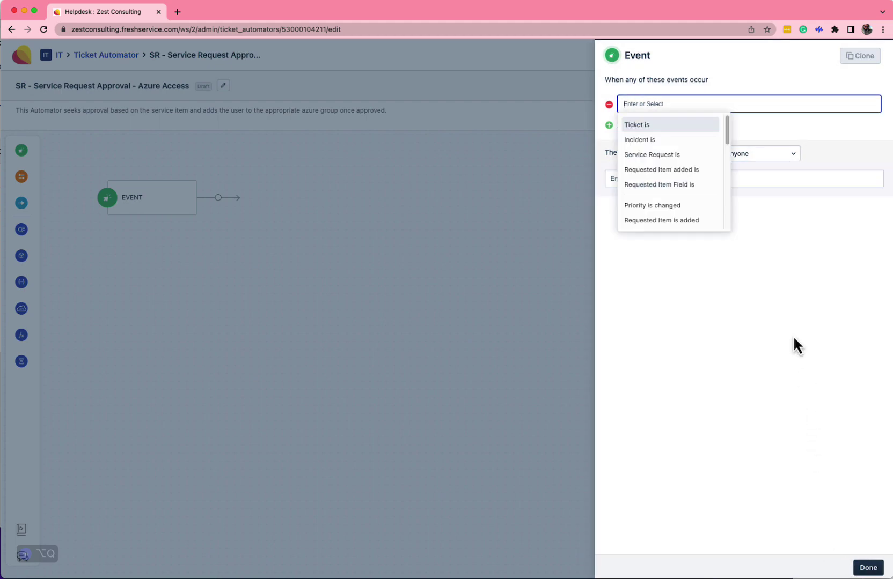
Step: Trigger on Service Request raised and Requested Item added is Finance System, plus another requested-item event
click(704, 155)
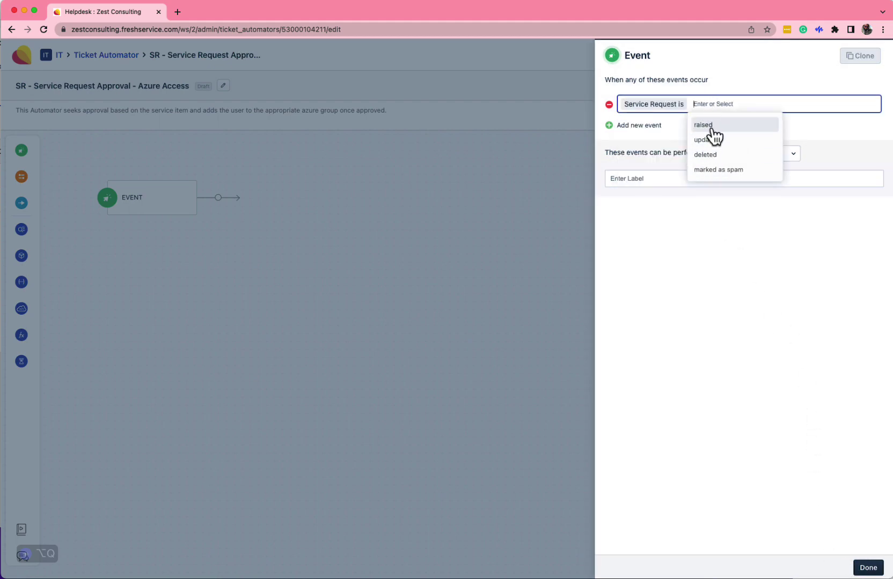
click(709, 126)
click(650, 127)
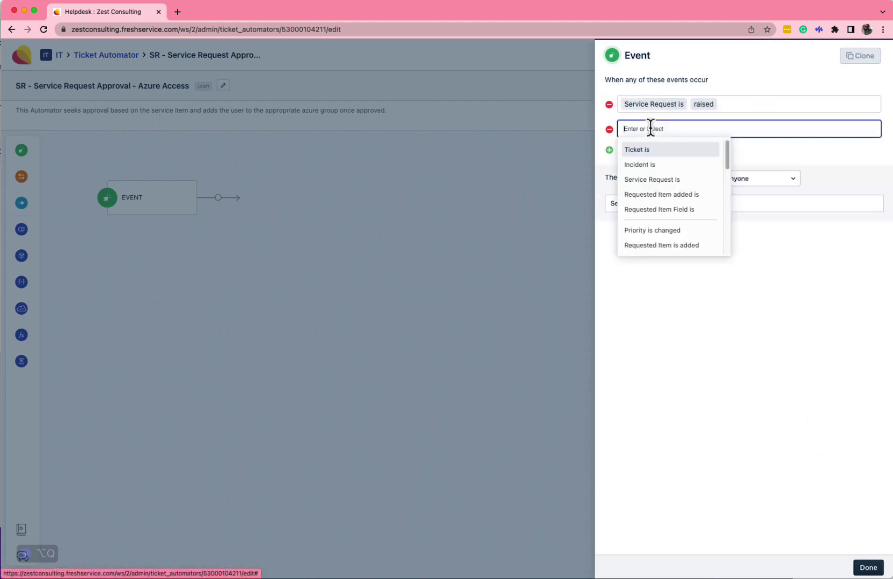
click(656, 194)
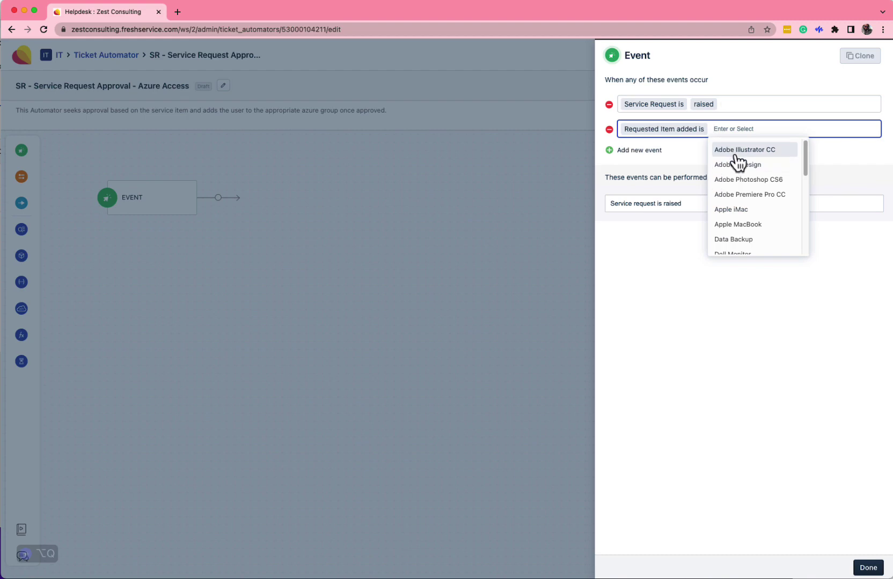
text(finan)
key(Return)
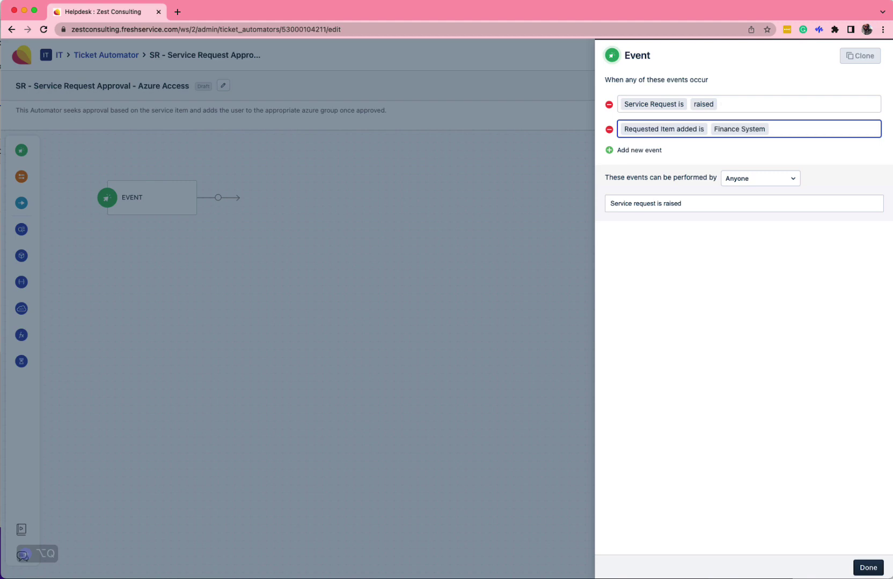
click(638, 151)
click(644, 219)
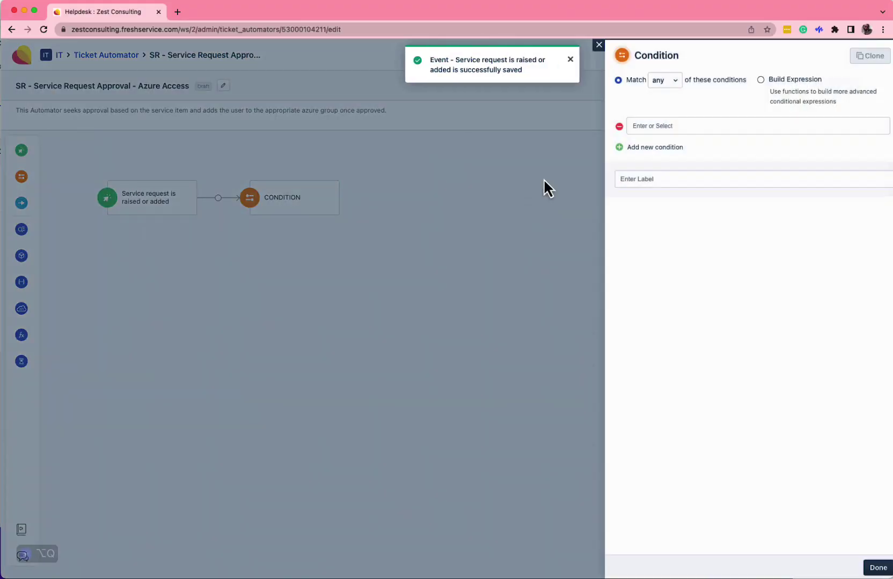
Step: Make the condition match Requested items including Finance System or Microsoft Office 2013
click(643, 119)
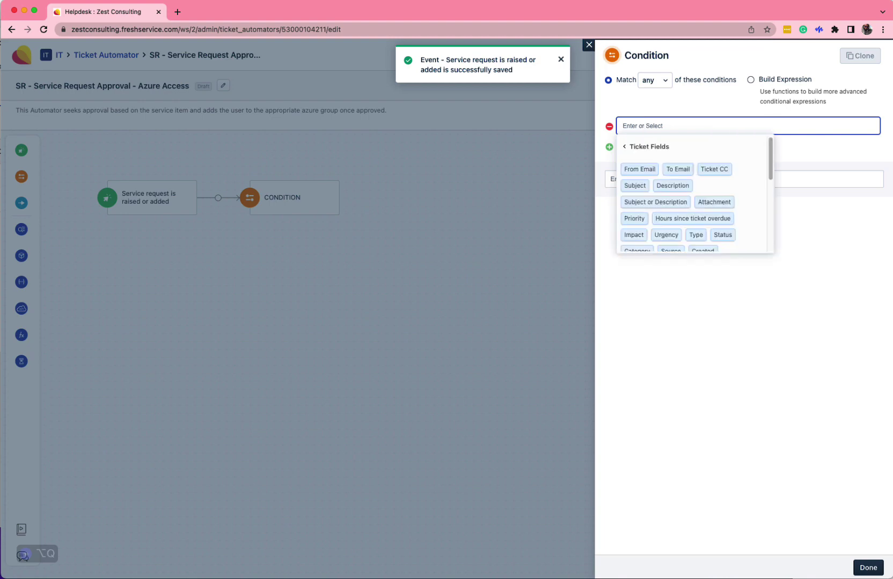
text(Requ)
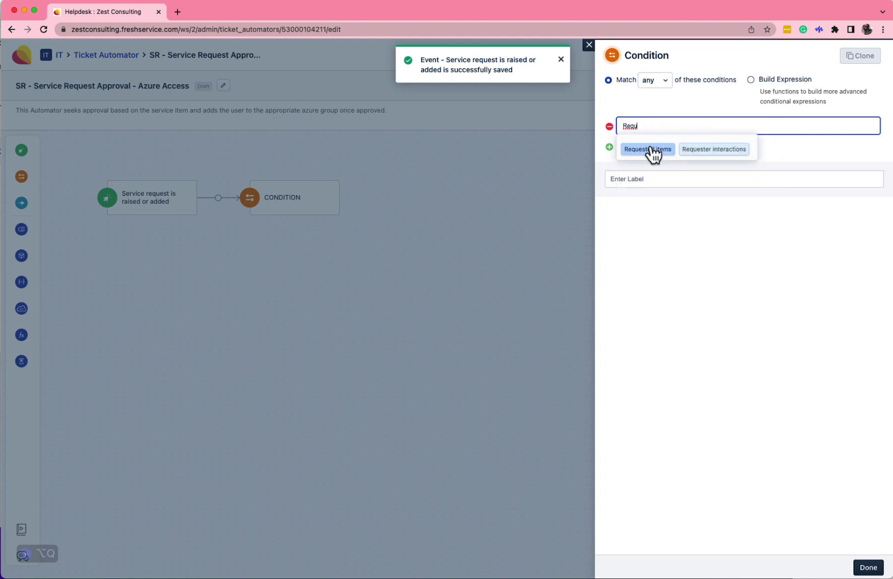
click(648, 150)
click(738, 144)
text(Fi)
click(802, 162)
text(Micr)
click(655, 159)
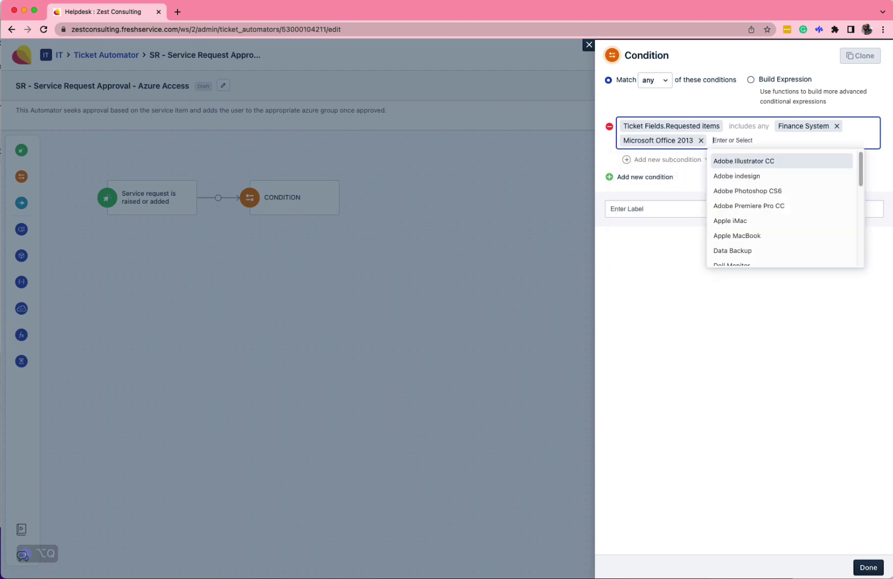
click(694, 319)
Step: Label the condition 'Must include relevant service items' and save it
triple_click(703, 209)
text(Must in)
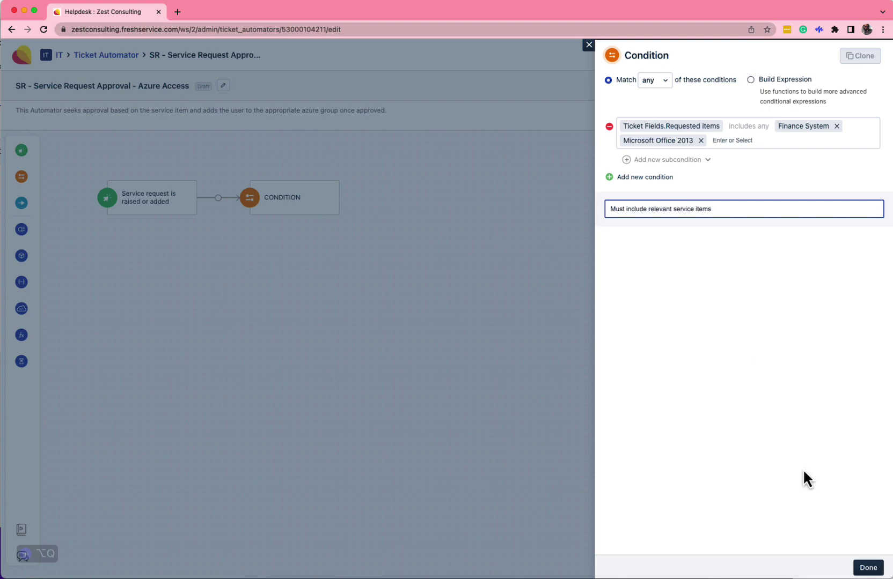
click(868, 567)
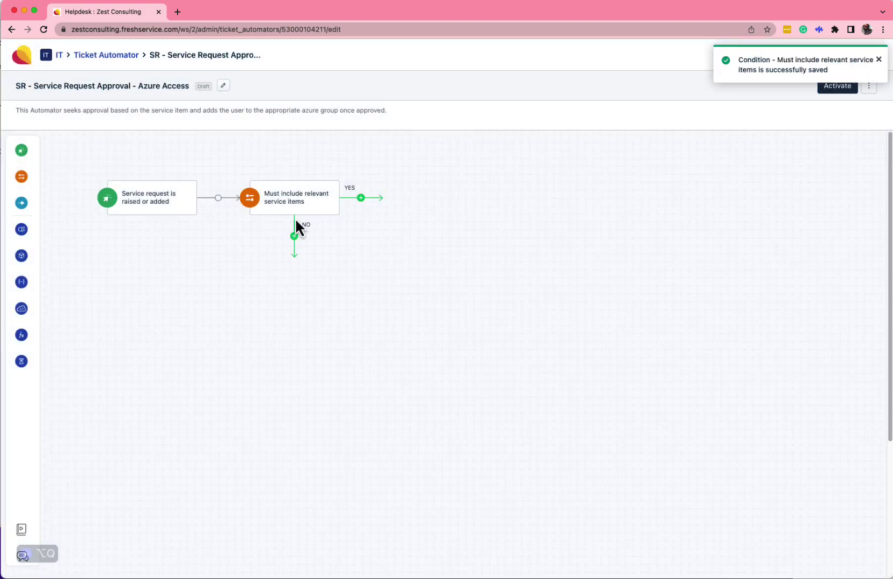
Step: Add an action on the YES branch that sets the ticket type to Service Request
drag(22, 203, 365, 198)
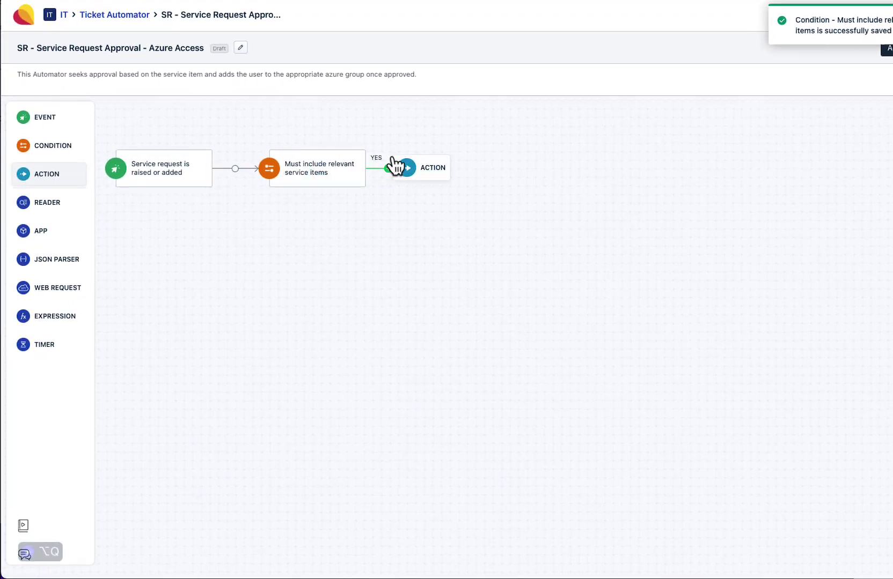
click(744, 67)
text(set)
key(Down)
key(Down)
key(Down)
key(Down)
key(Down)
key(Down)
key(Down)
key(Return)
key(Down)
key(Return)
Step: Add a second action row setting the ticket source to Portal
click(688, 91)
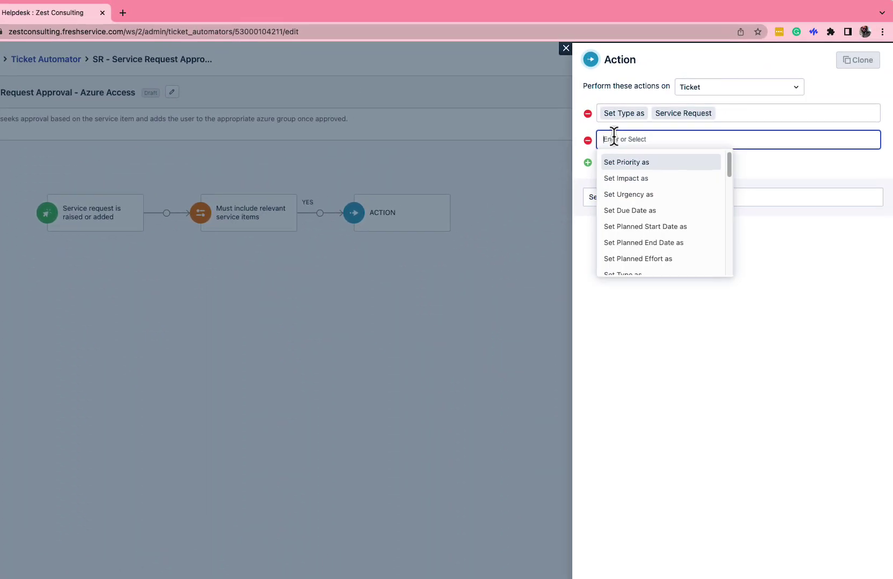
text(set)
key(Down)
key(Down)
key(Down)
key(Down)
key(Down)
key(Down)
key(Down)
key(Down)
key(Down)
key(Return)
text(O)
key(Down)
key(Return)
Step: Add a private note saying the ticket was workflow-triggered, and save the action
click(609, 163)
text(add)
click(650, 189)
click(640, 259)
click(600, 323)
click(624, 264)
text(Wok)
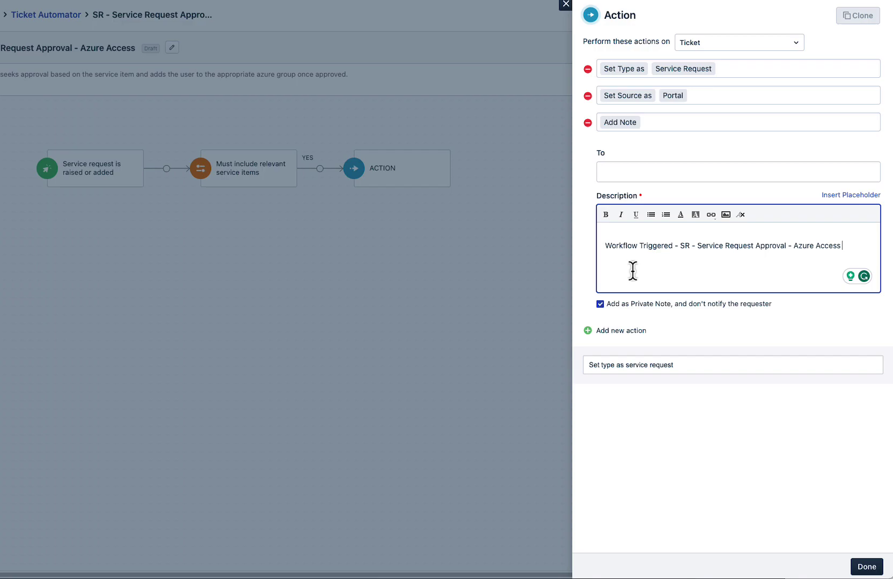
click(866, 567)
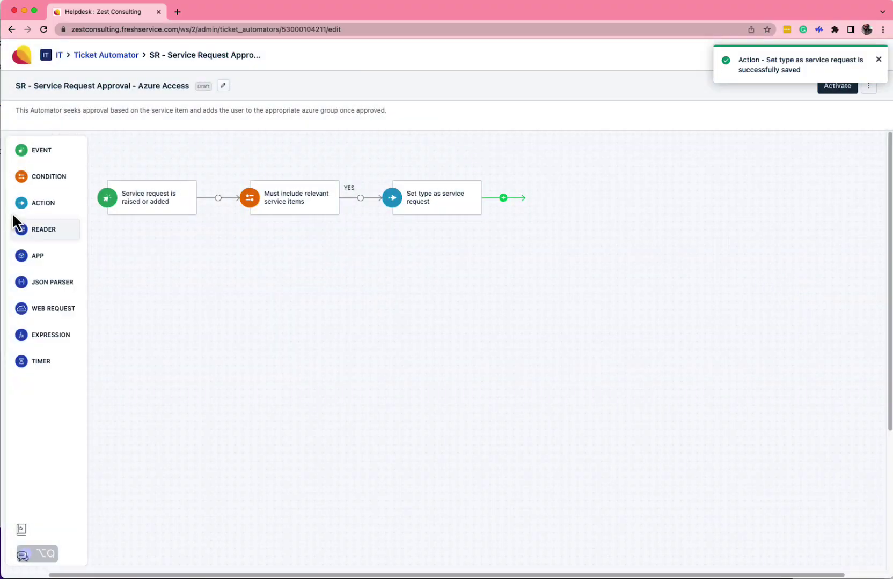
Step: Add a reader on Application Requests filtered by Application is the ticket's Requested items
drag(12, 215, 496, 197)
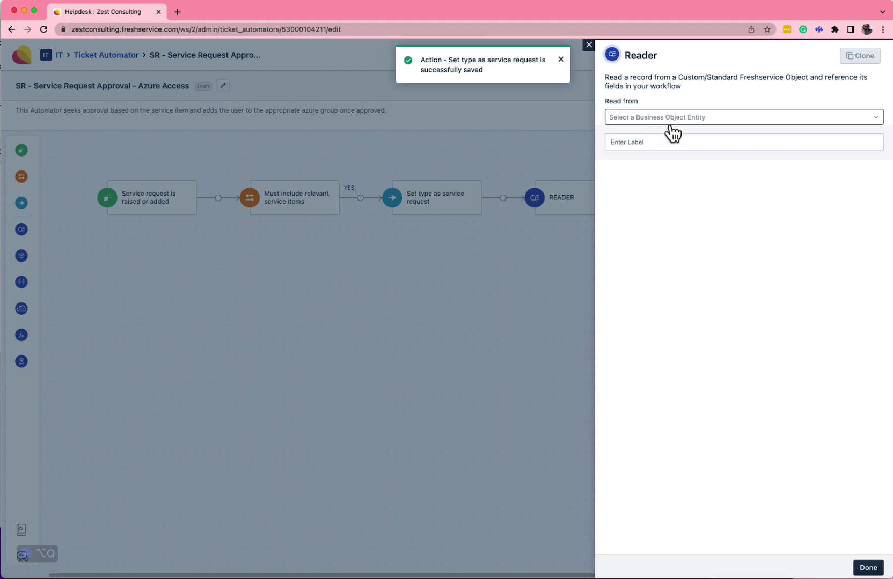
click(669, 119)
click(668, 157)
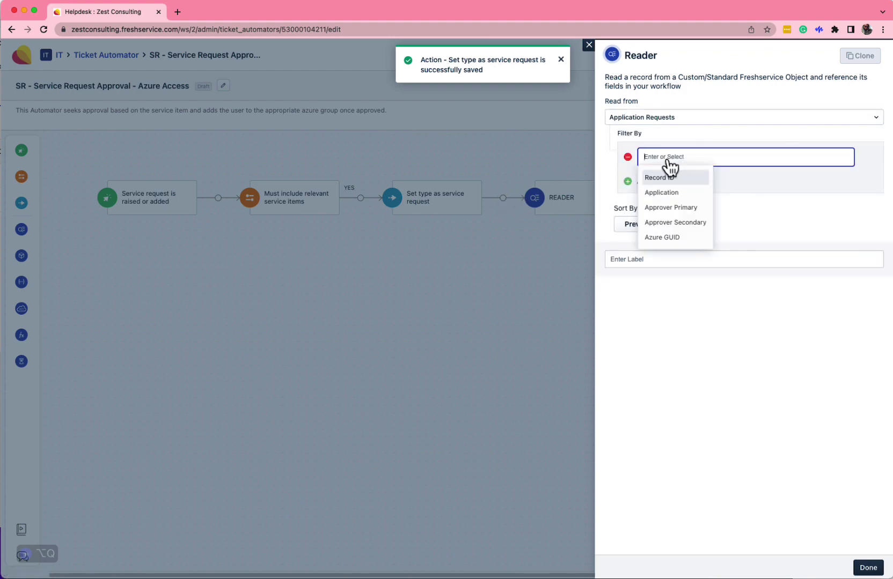
click(670, 192)
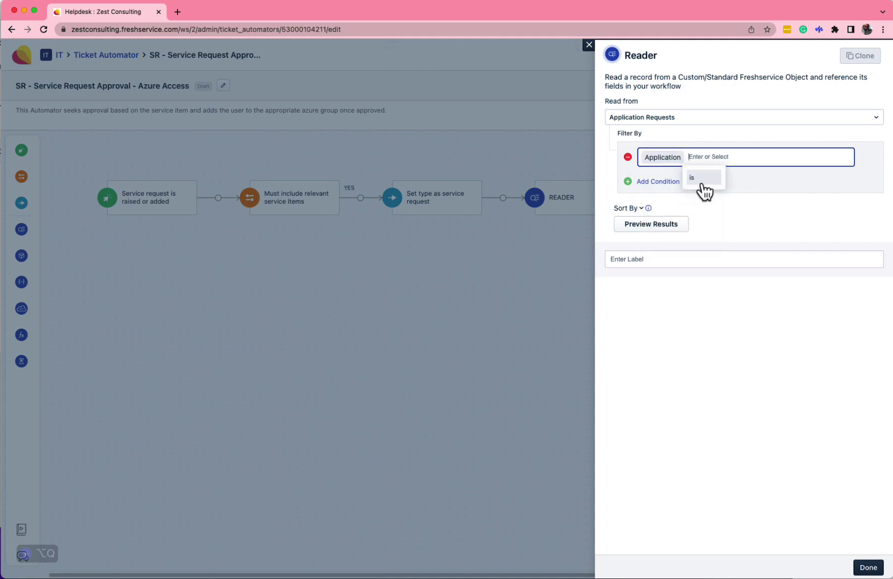
click(699, 181)
click(717, 182)
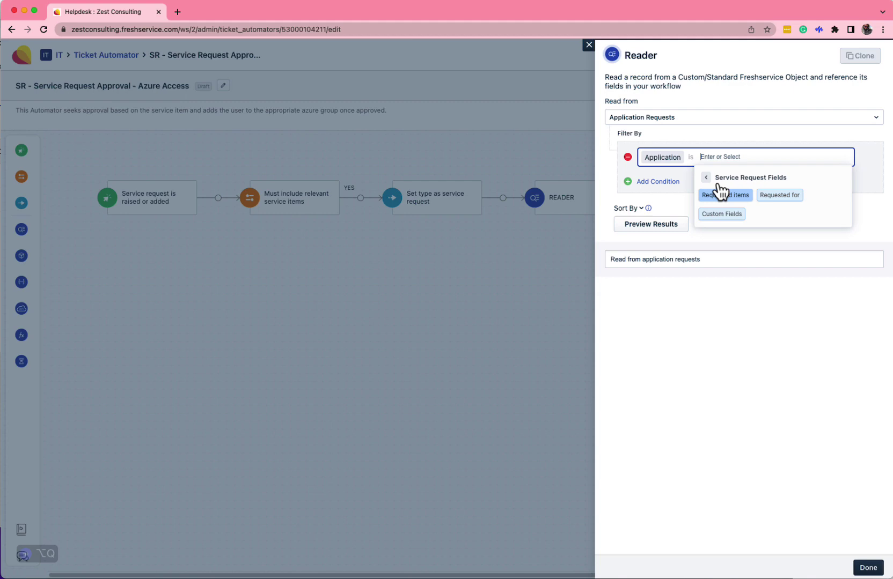
click(718, 197)
click(657, 228)
Step: Add a Send Approval mail action to R1 primary and secondary approvers, decided by First Responder
click(526, 225)
drag(22, 206, 488, 199)
text(Sen)
key(Return)
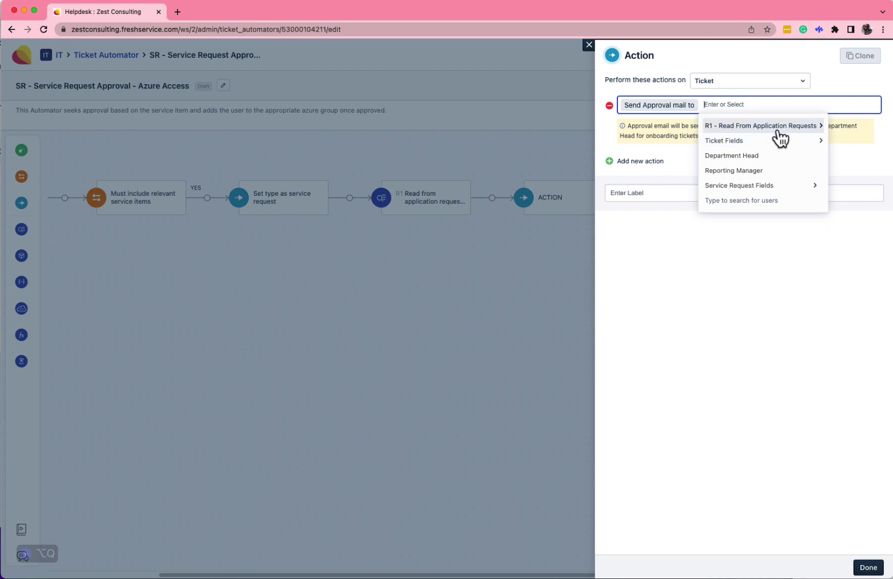
click(777, 128)
click(724, 152)
click(826, 127)
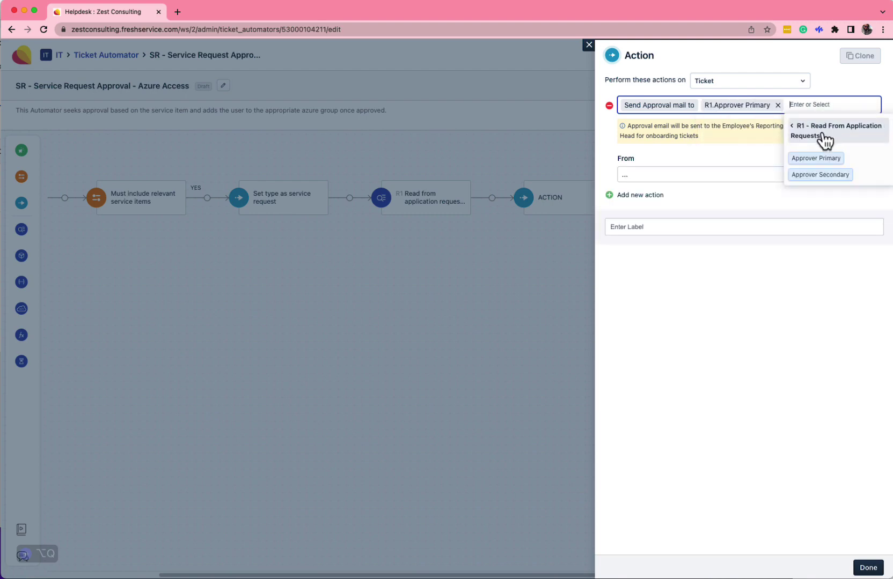
click(799, 183)
click(679, 160)
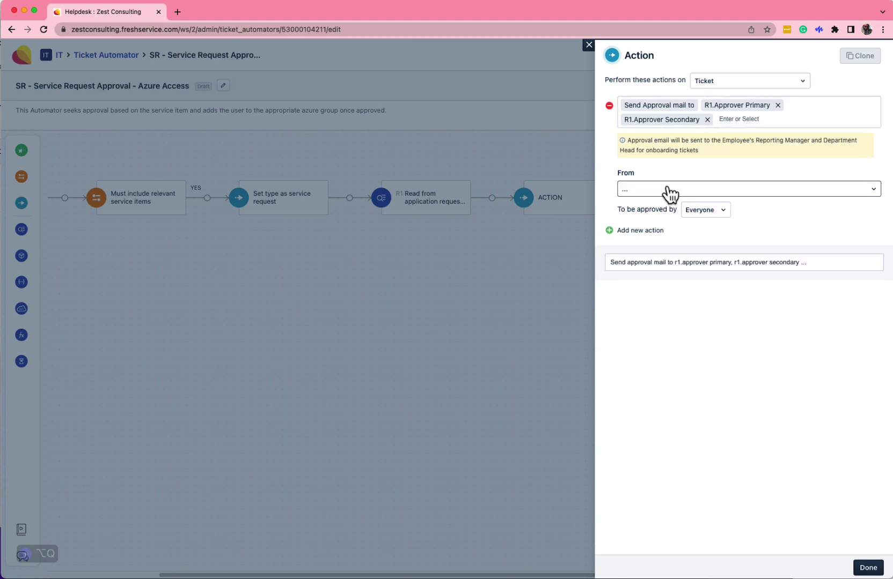
click(699, 210)
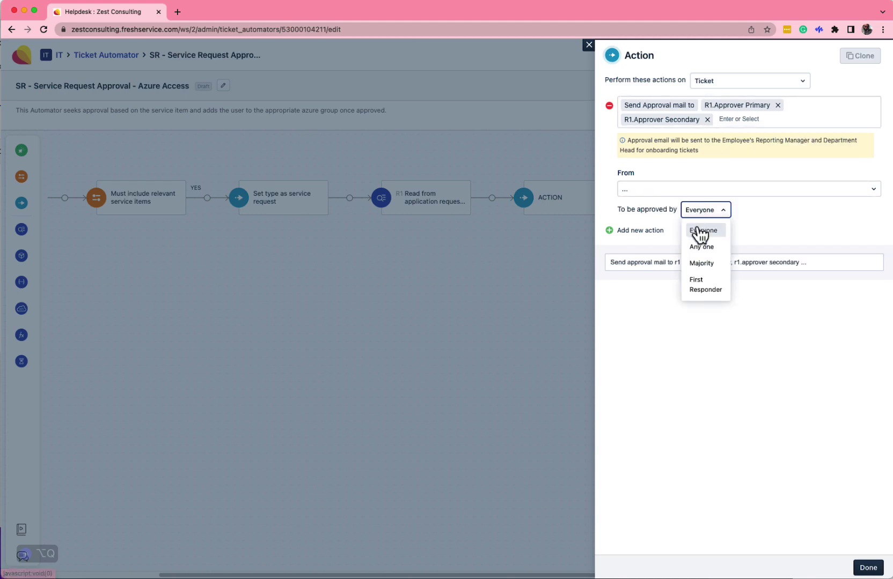
click(706, 289)
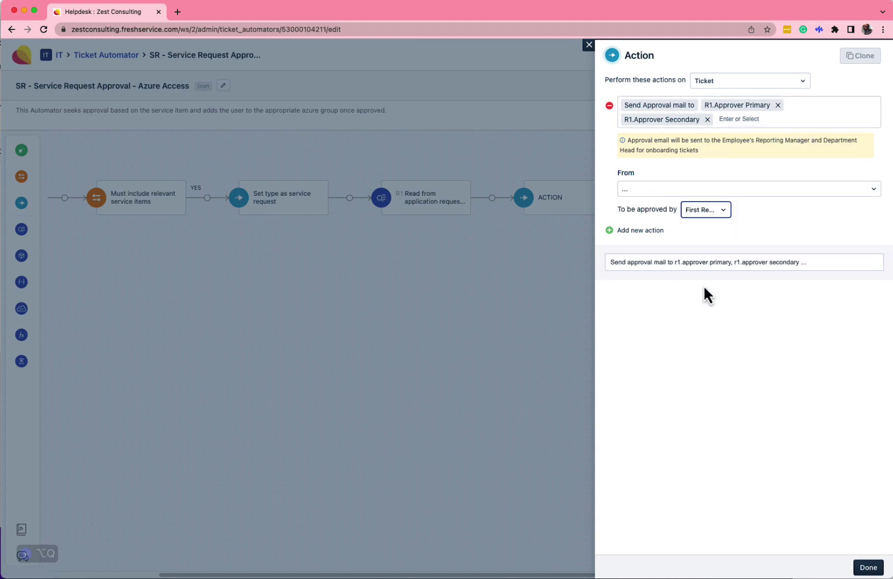
Step: Add a note to the ticket within the approval action
click(651, 235)
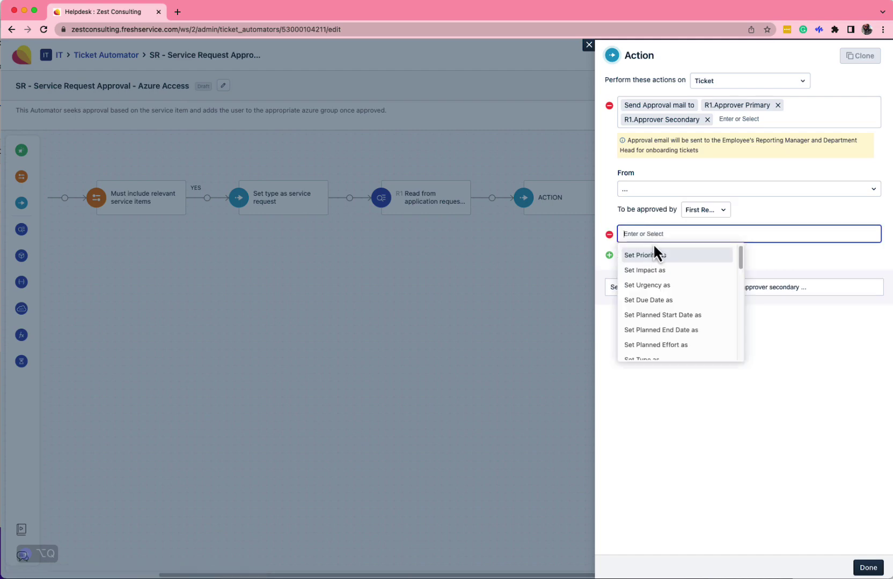
text(add)
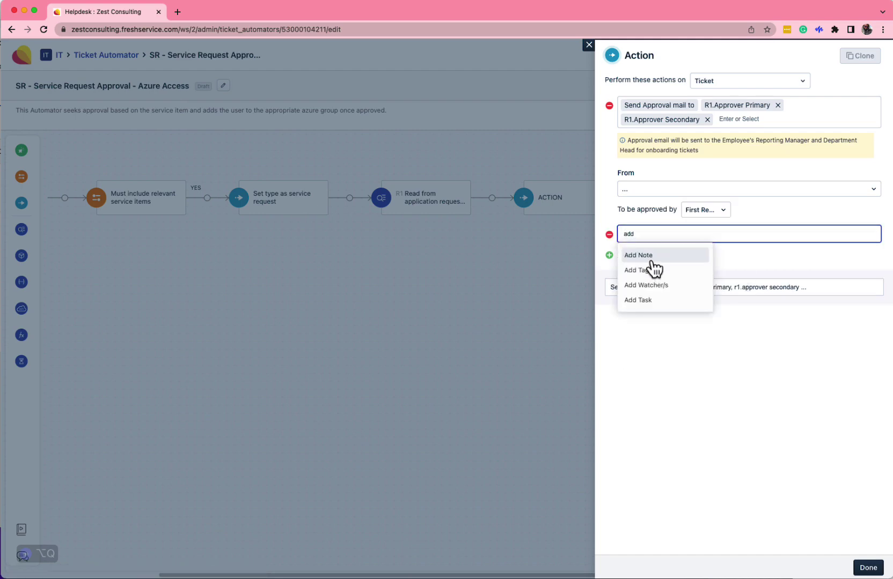
click(651, 261)
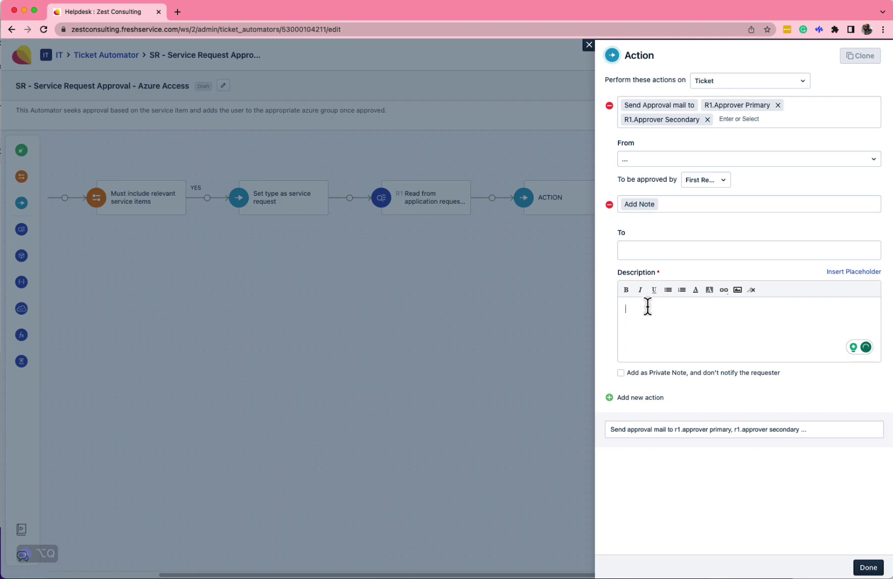
click(636, 358)
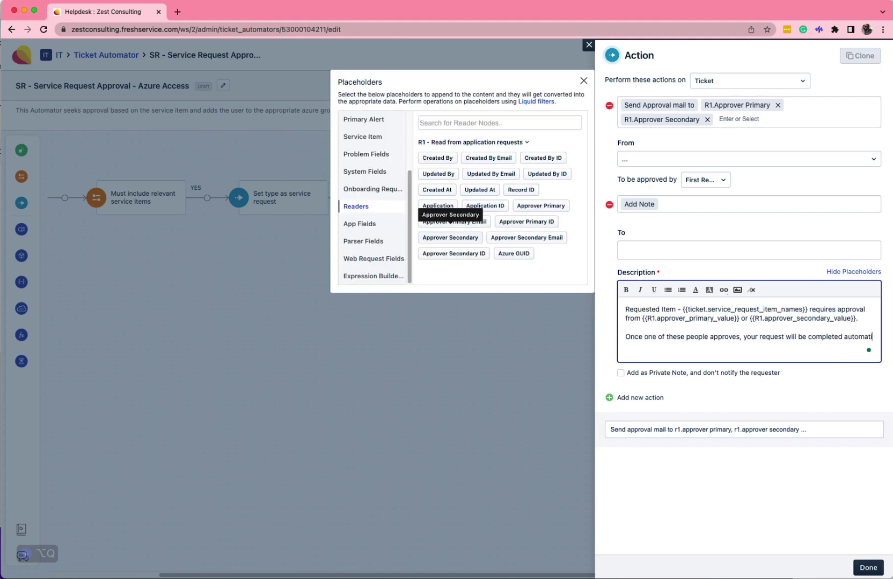
text(cally.)
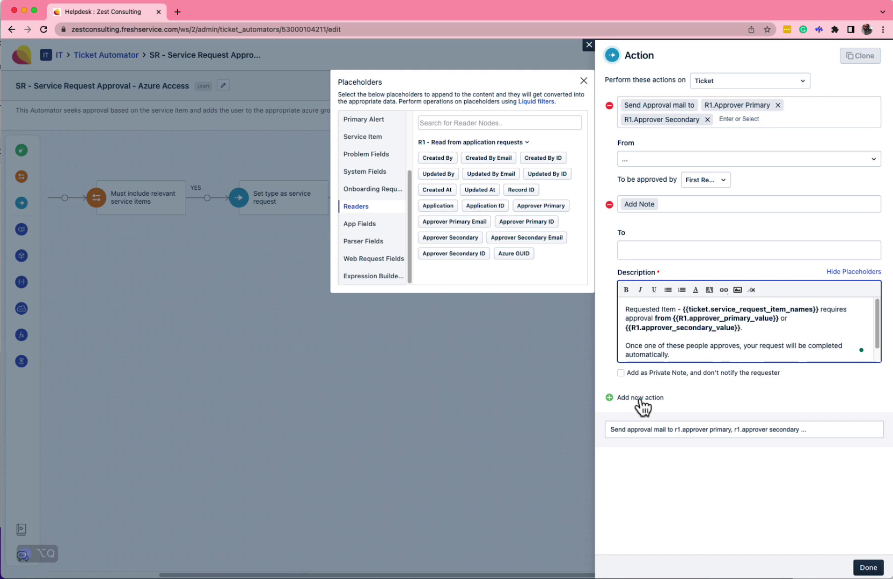
Step: Set the ticket status to Pending
click(640, 397)
text(set st)
key(Return)
click(689, 437)
Step: Assign the ticket to IT - Service Request Fulfillment Team and save the action
click(644, 423)
text(ass)
click(661, 465)
scroll(730, 477, down, 3)
click(739, 536)
click(867, 569)
drag(27, 263, 496, 212)
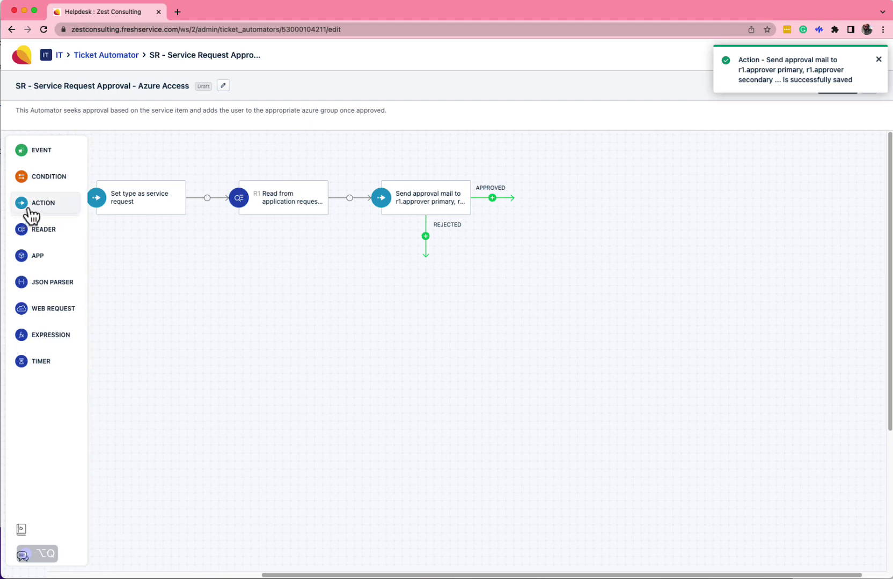
Step: Add an Azure AD - Orch 'Add user to group' step using the requester's email as username
drag(27, 260, 496, 190)
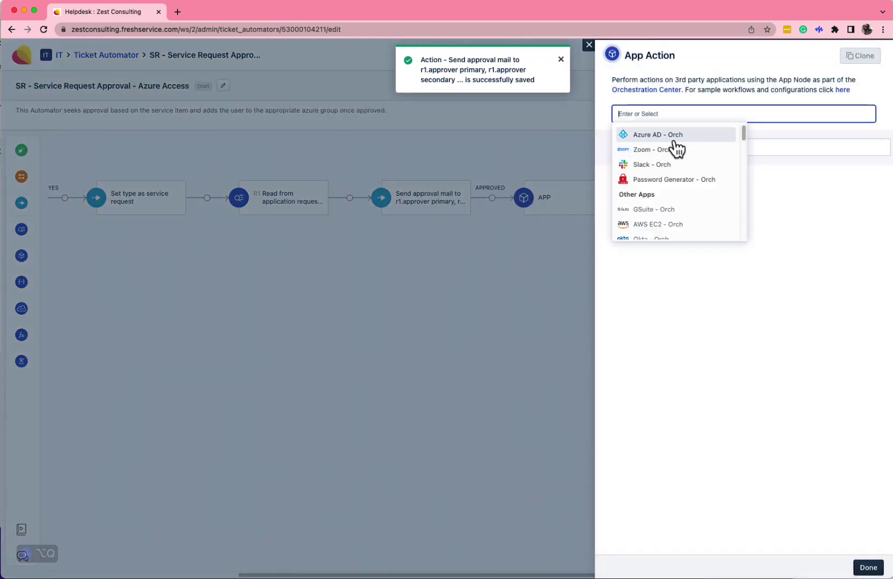
click(678, 137)
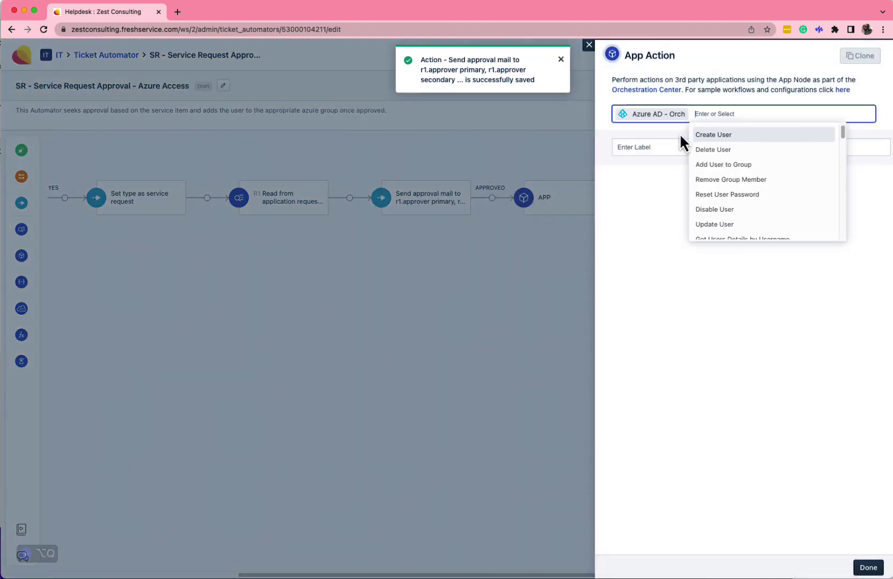
click(724, 167)
click(771, 226)
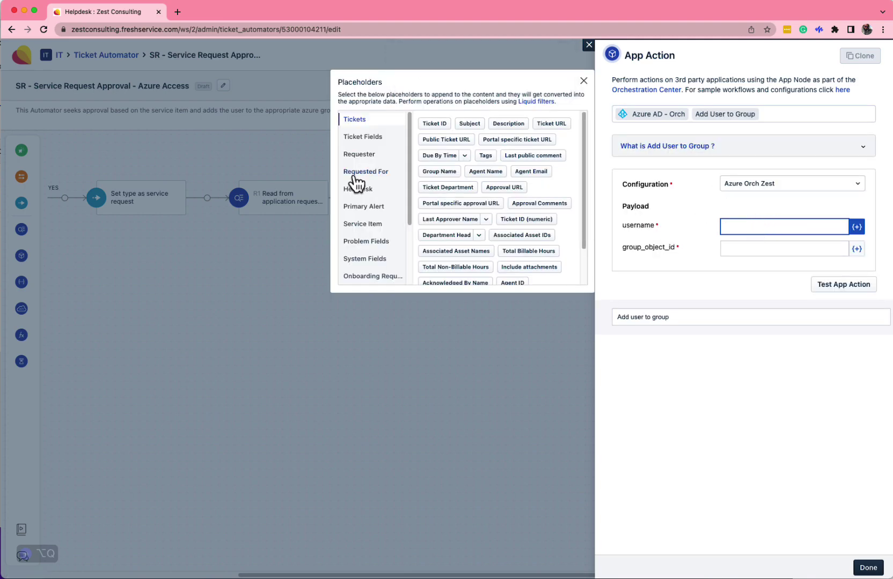
click(366, 171)
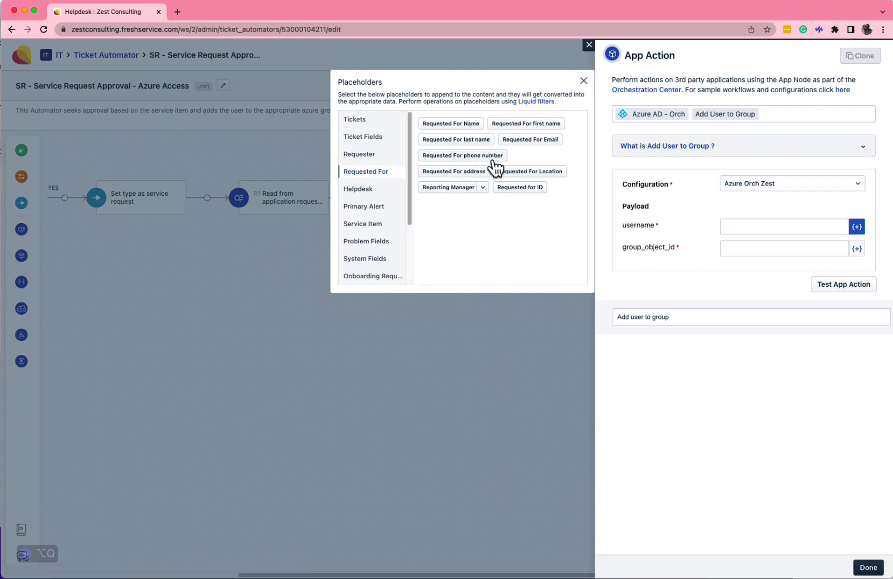
click(514, 140)
Step: Fill group_object_id with the R1 reader's Azure GUID and save the app action
click(728, 251)
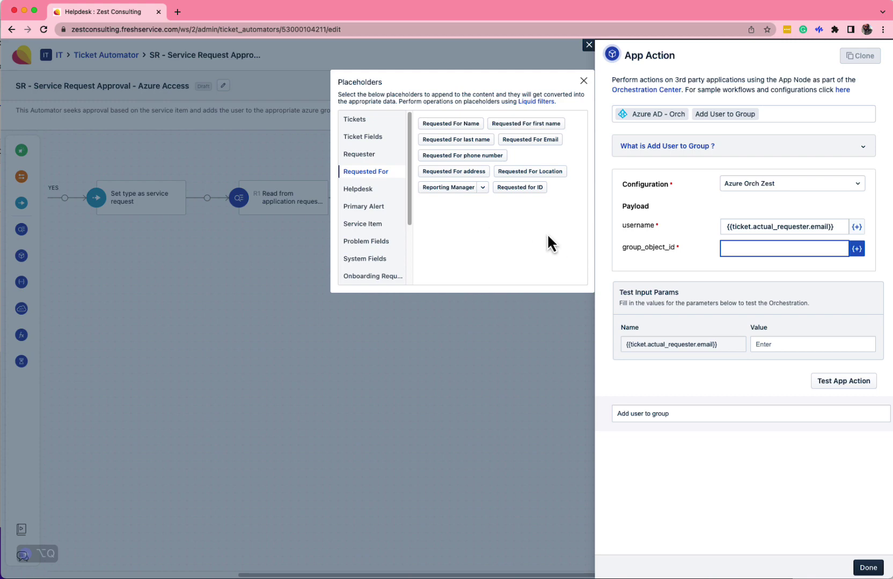
scroll(349, 237, down, 3)
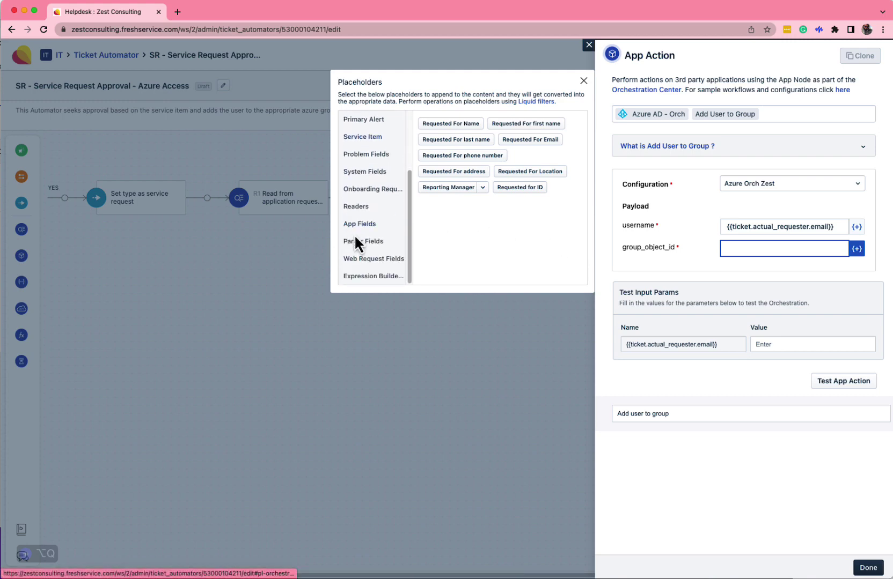
click(358, 209)
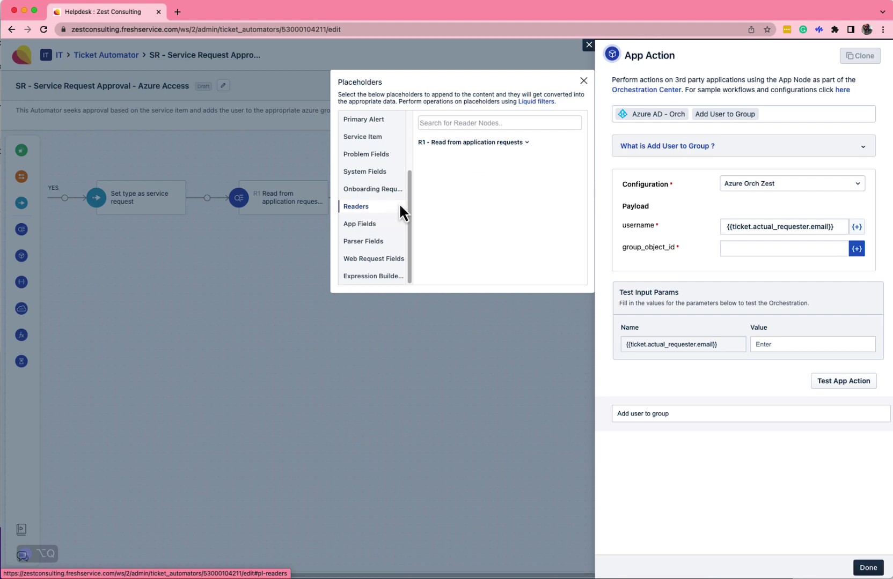
click(508, 143)
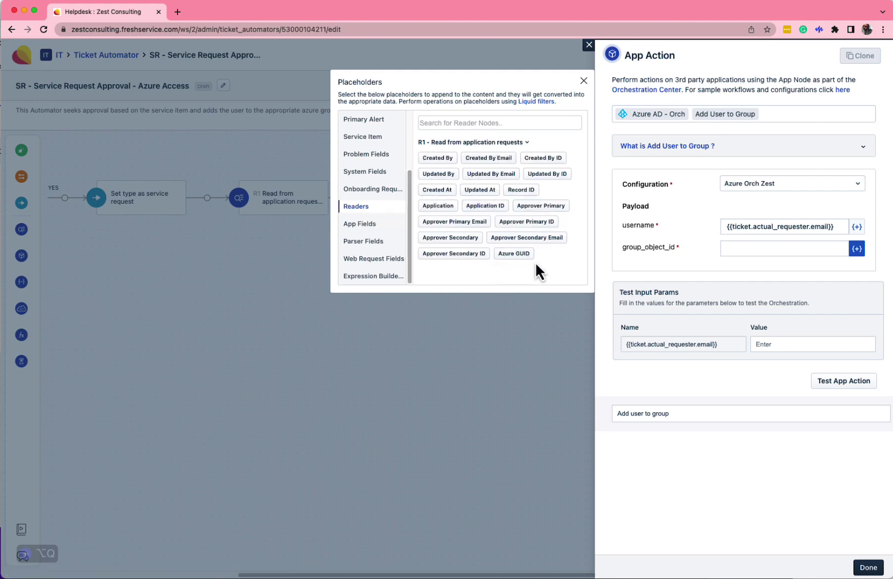
click(727, 253)
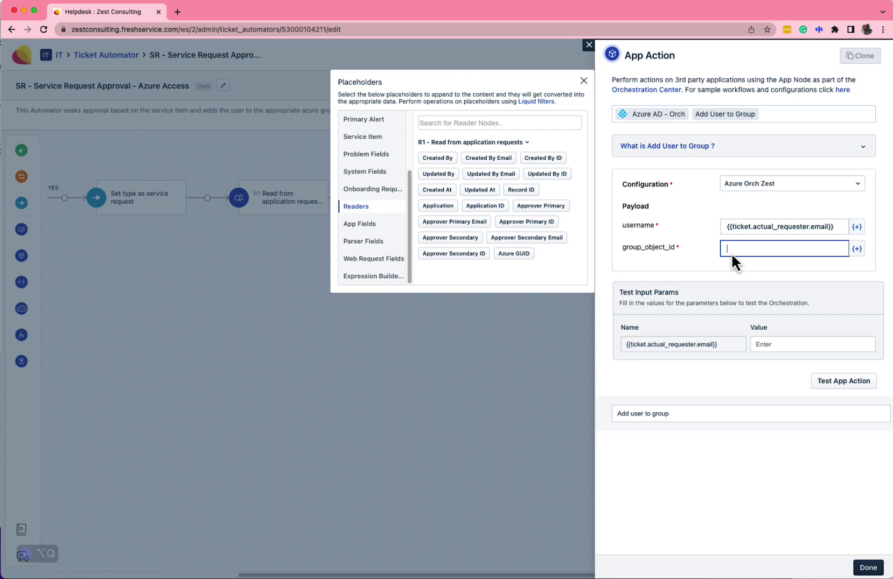
click(513, 254)
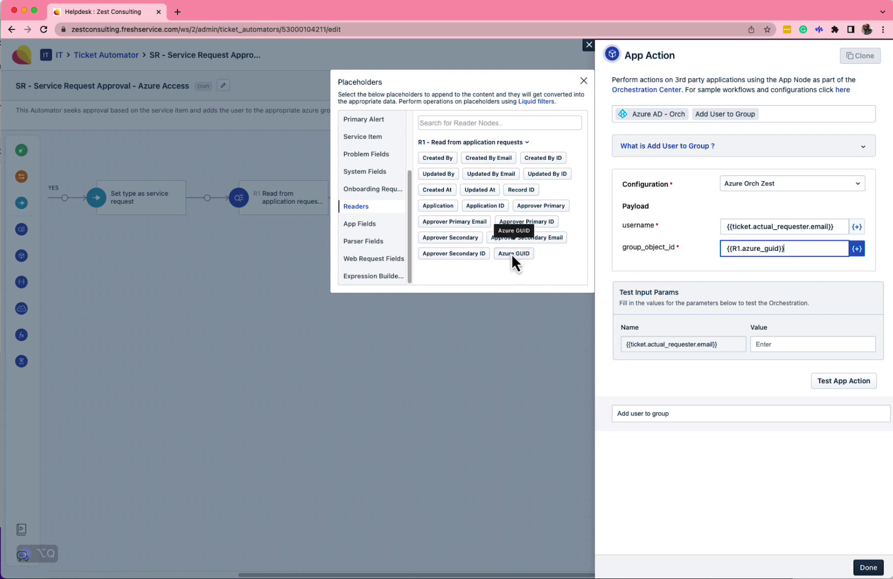
click(746, 444)
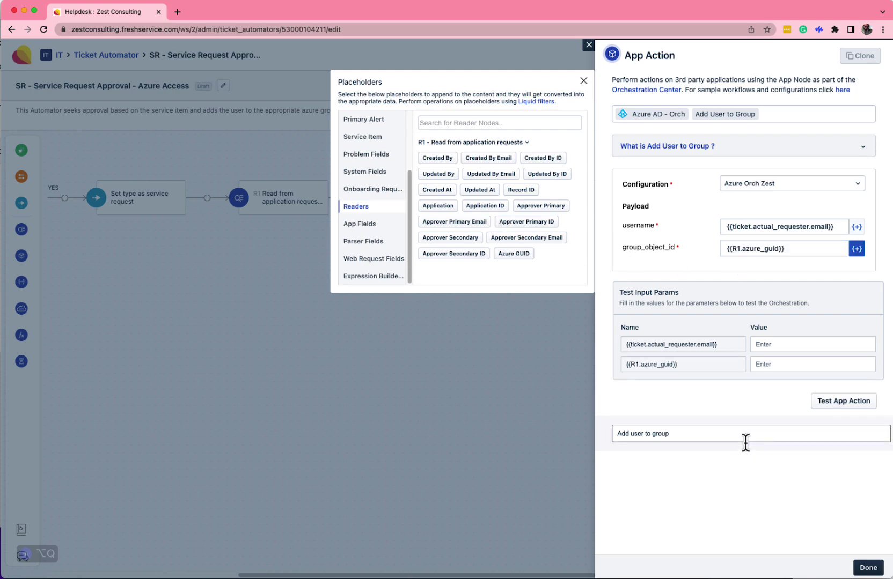
click(861, 571)
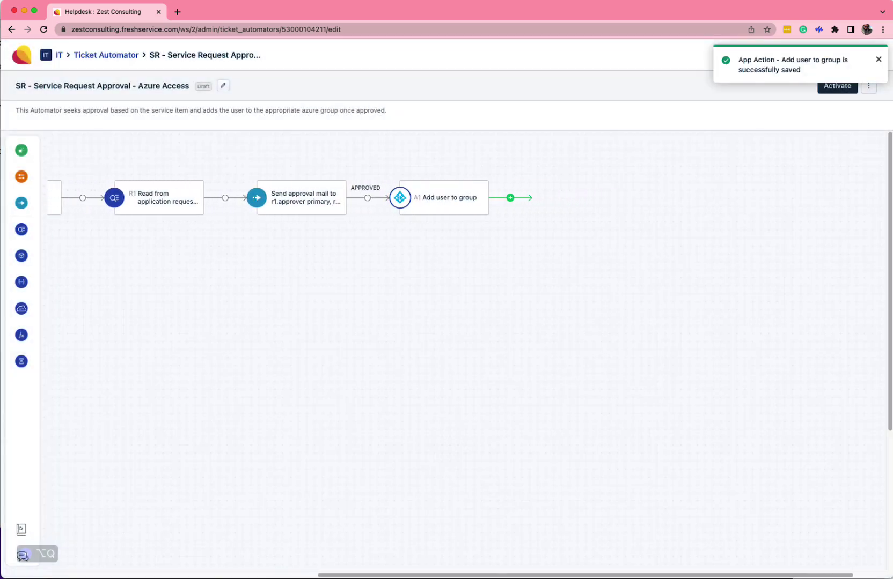
Step: Add a condition after Add user to group requiring A1.meta.status is 'success'
mouse_move(31, 182)
drag(31, 182, 491, 190)
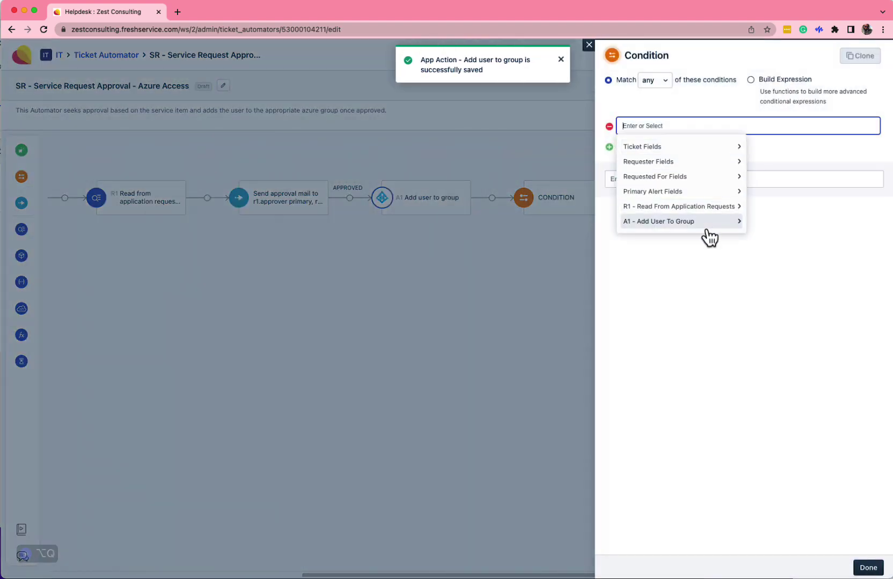
click(706, 227)
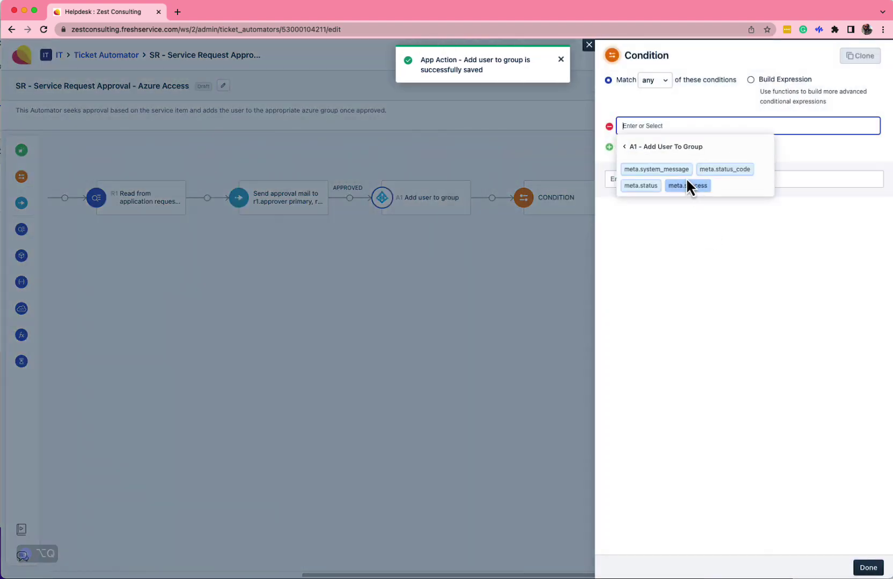
click(644, 186)
click(713, 144)
text(success)
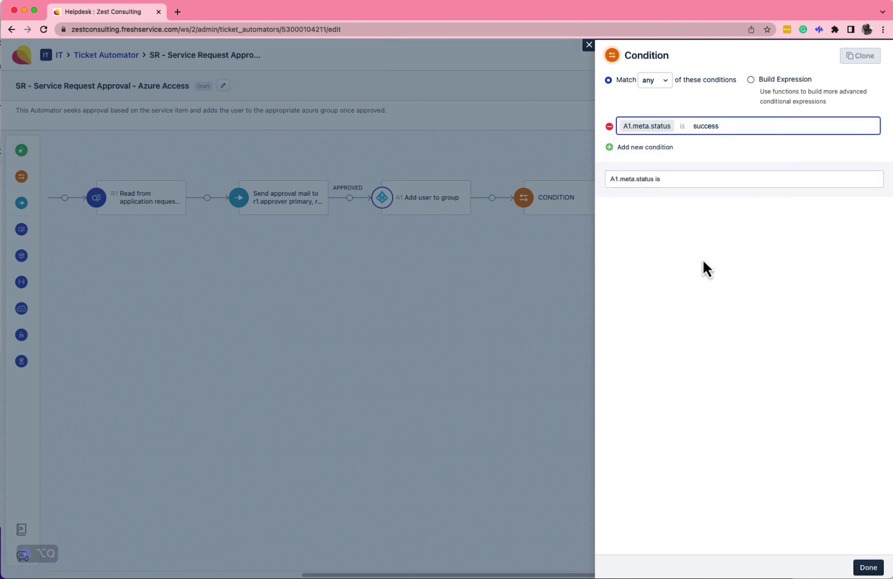
click(703, 258)
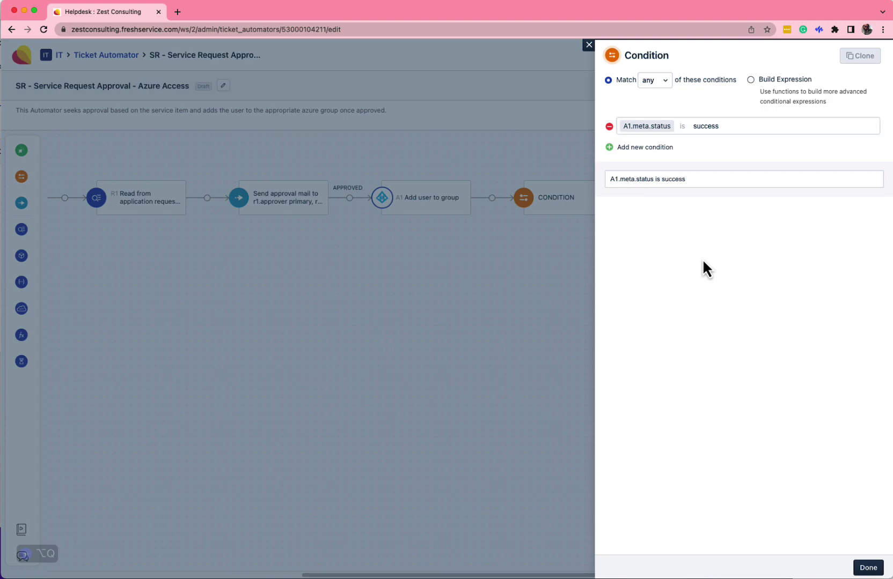
click(867, 568)
Step: Add an action on the YES branch with a note containing the pasted thank-you message
drag(30, 219, 489, 183)
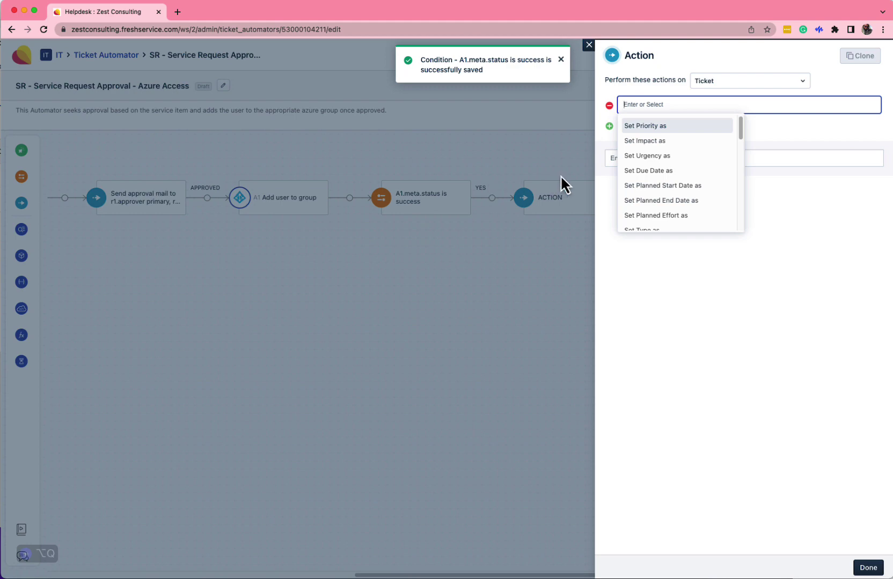
text(Add)
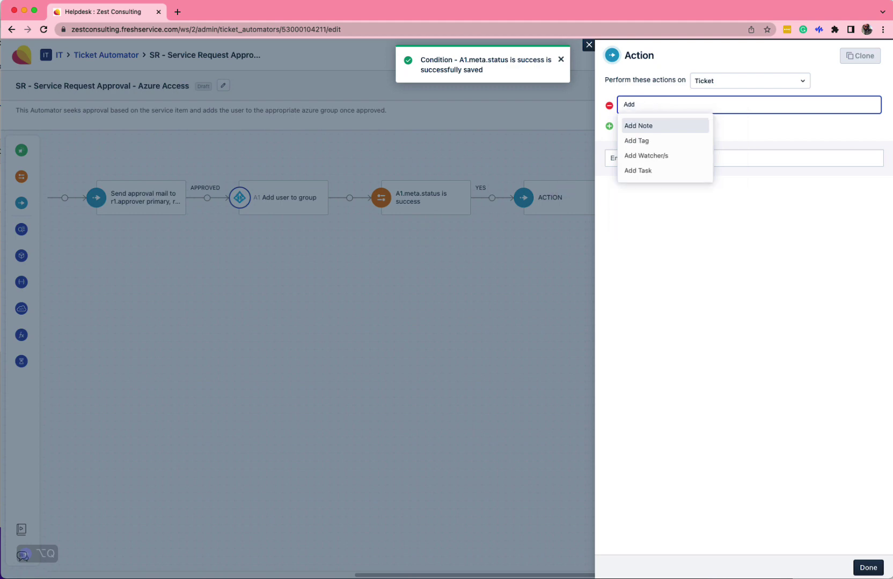
key(Return)
key(super+v)
drag(851, 213, 725, 213)
Step: Set the ticket status to Resolved
click(641, 298)
text(set s)
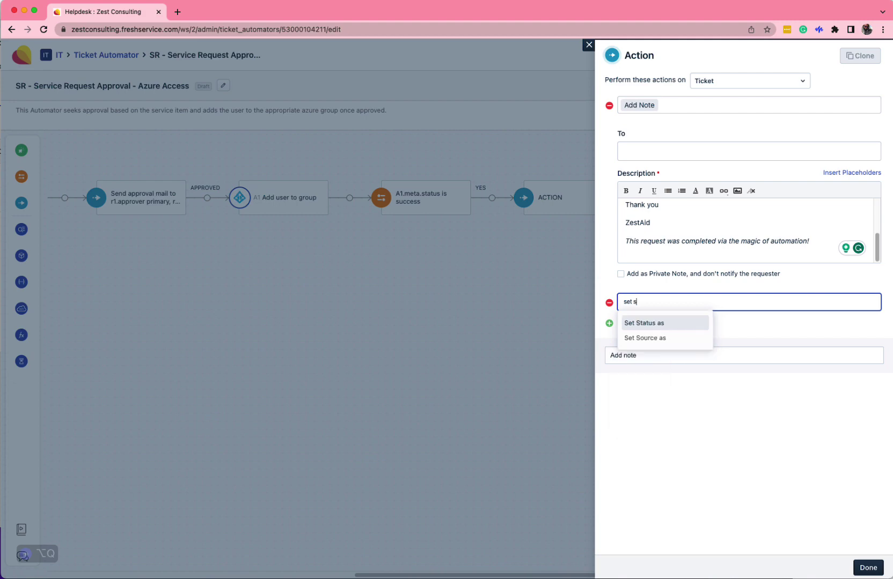
key(Return)
click(689, 352)
Step: Set the ticket category to Access & Permissions
click(644, 324)
click(703, 355)
click(677, 454)
click(733, 367)
click(729, 348)
scroll(678, 414, down, 10)
click(680, 452)
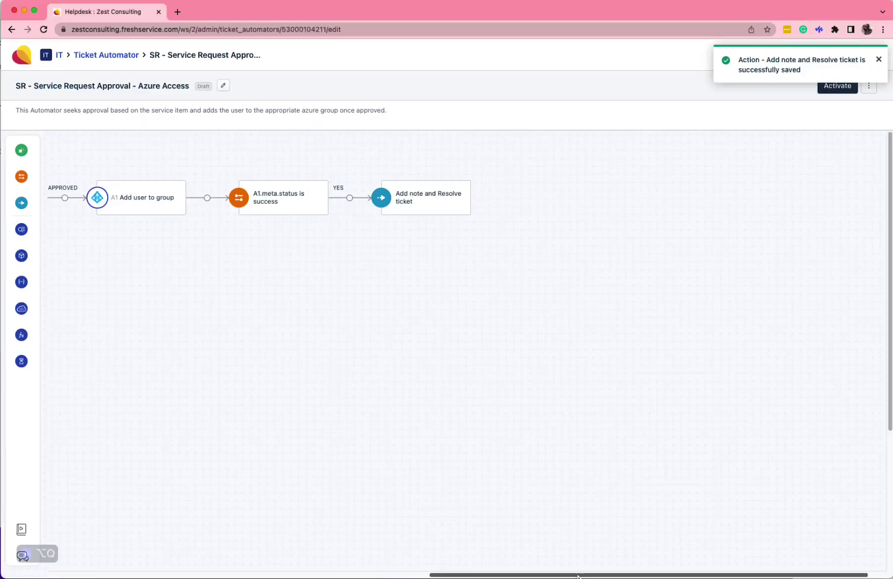
drag(577, 574, 453, 574)
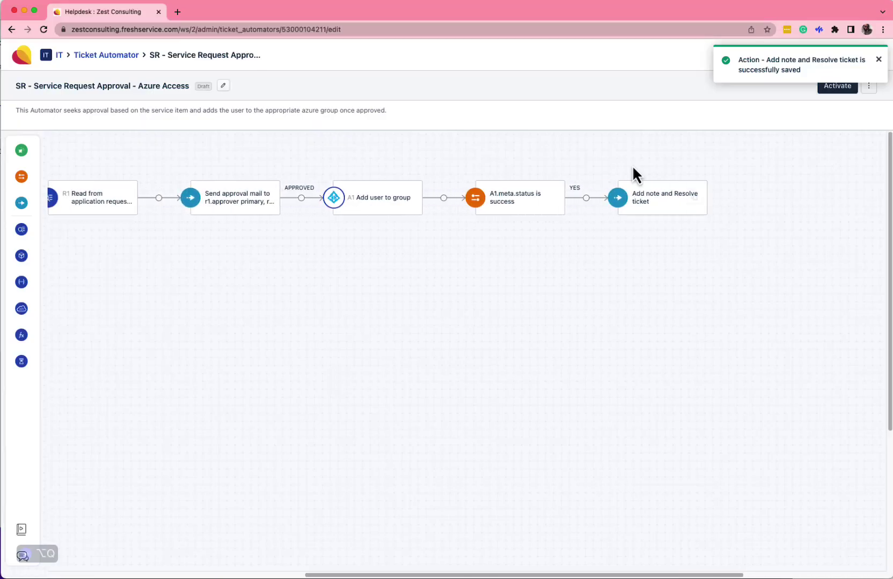
Step: Add a NO-branch action assigning the ticket to IT - Sevice Desk with Medium priority
drag(22, 205, 496, 245)
click(671, 107)
text(ass)
click(675, 141)
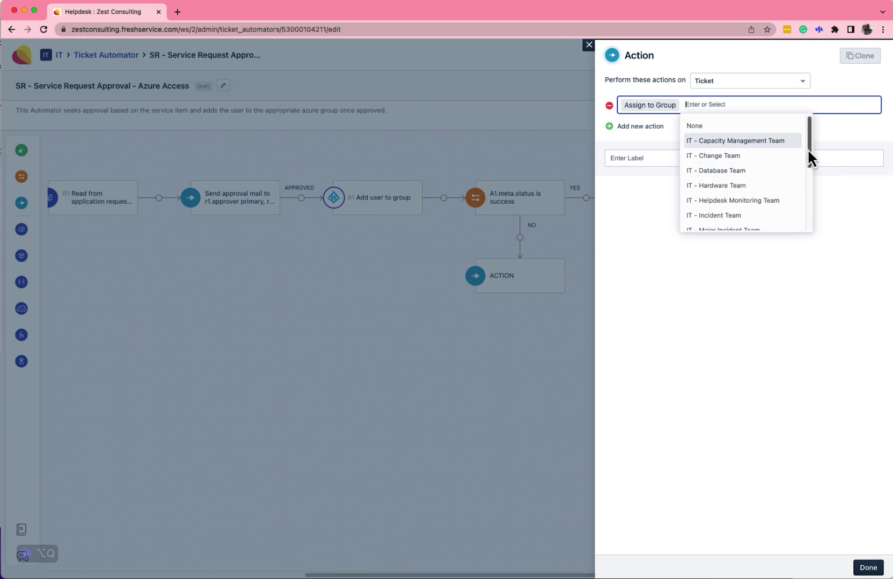
drag(808, 152, 800, 204)
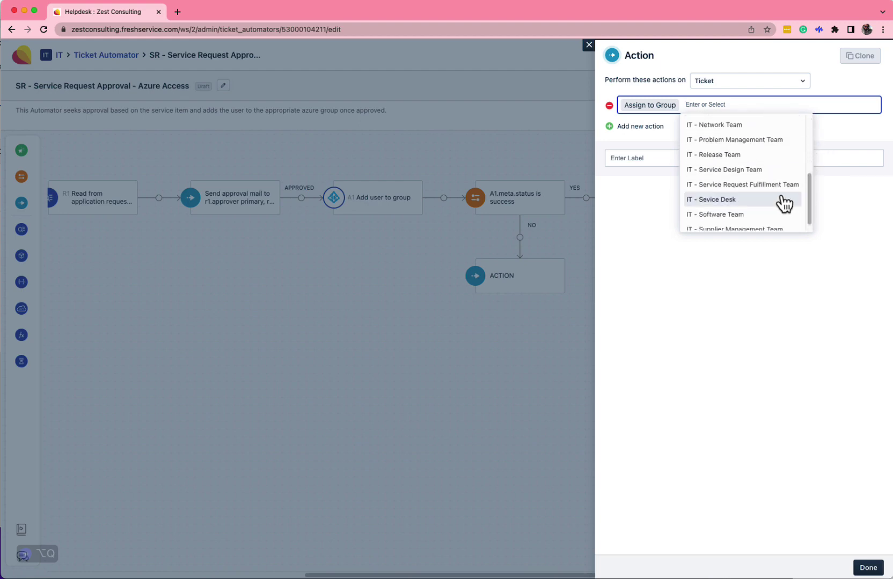
click(782, 199)
click(633, 127)
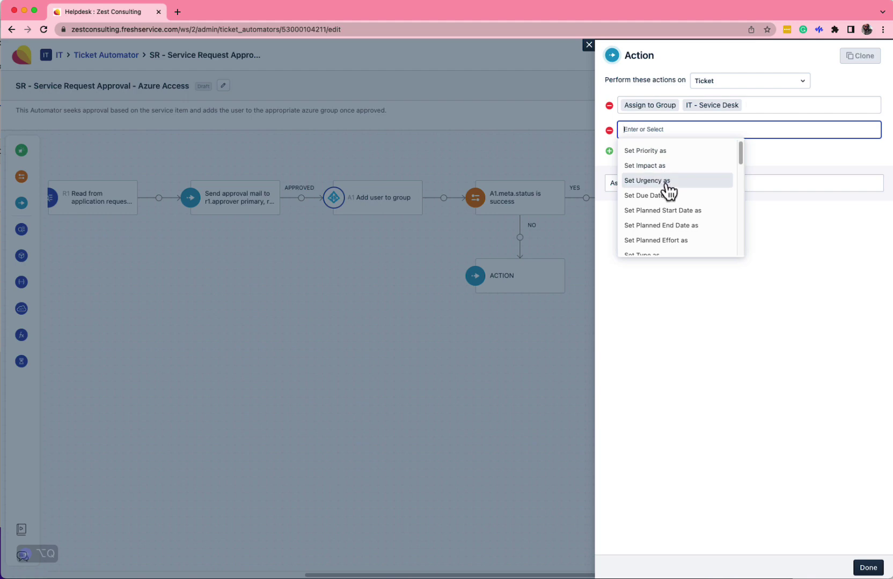
click(670, 150)
click(695, 169)
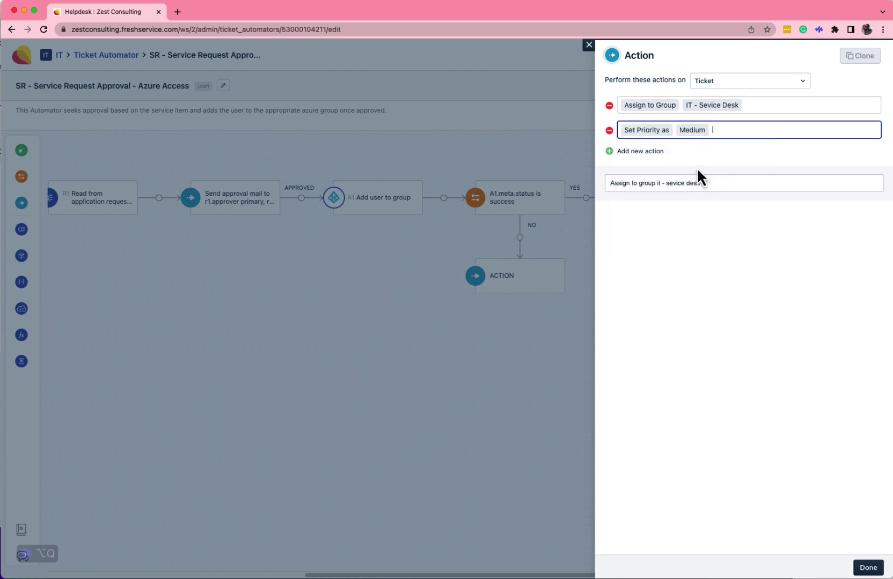
Step: Add a 'Hi Service Desk' note explaining the user couldn't be added to the group, with placeholders
click(641, 151)
text(add)
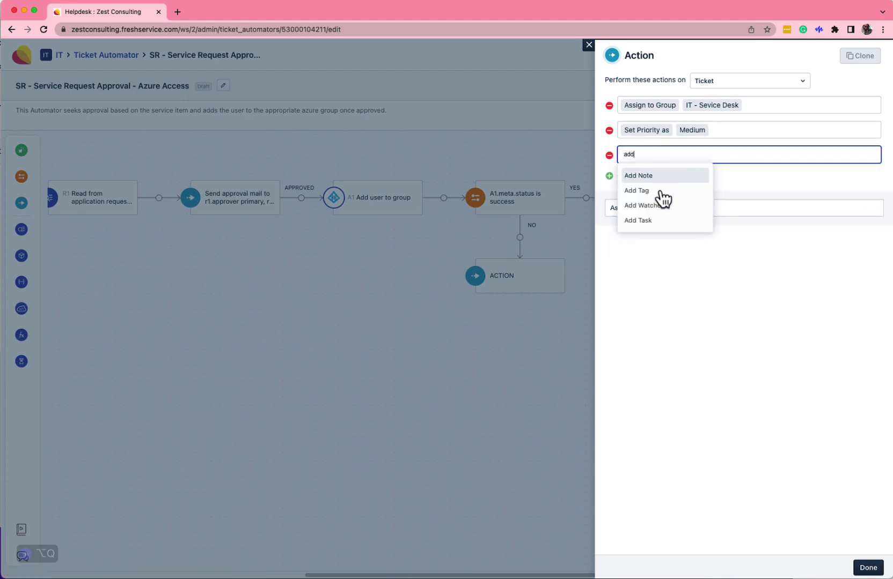
key(Return)
text(Hi Service Desk)
key(Return)
key(Return)
text(The)
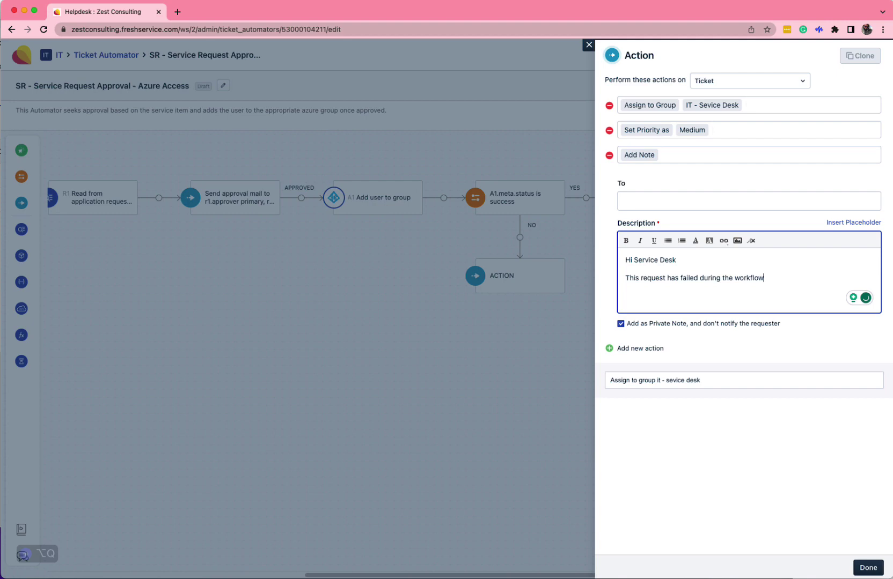
text(to add the user)
click(853, 222)
text(to the group)
click(356, 206)
click(513, 254)
text(.)
key(Return)
key(Return)
text(Please check the error below and take appropriate action to resolve the ticket for the user.)
key(Return)
key(Return)
Step: Append bold System Message, Status code, Status and Success lines with app placeholders, then save the action
click(359, 224)
click(453, 158)
click(521, 157)
click(438, 174)
click(621, 273)
text(System Message:)
click(622, 281)
text(Status code:)
click(625, 290)
text(Status:)
click(625, 300)
text(Success:)
drag(625, 273, 682, 272)
key(ctrl+b)
click(867, 568)
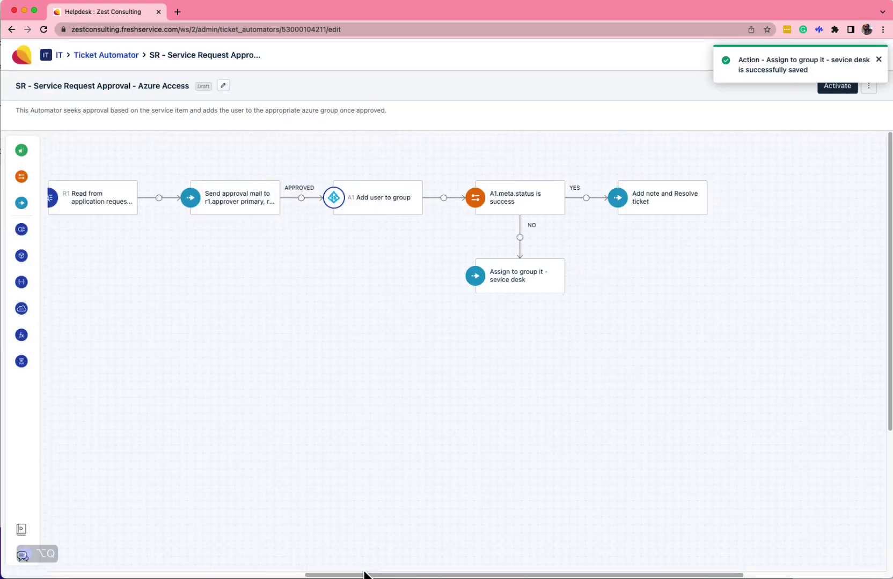
Step: Add a Send Email to Requester action on REJECTED with subject 'ticket ID - subject - Rejected by Approver'
drag(365, 576, 271, 575)
drag(20, 201, 413, 238)
text(send)
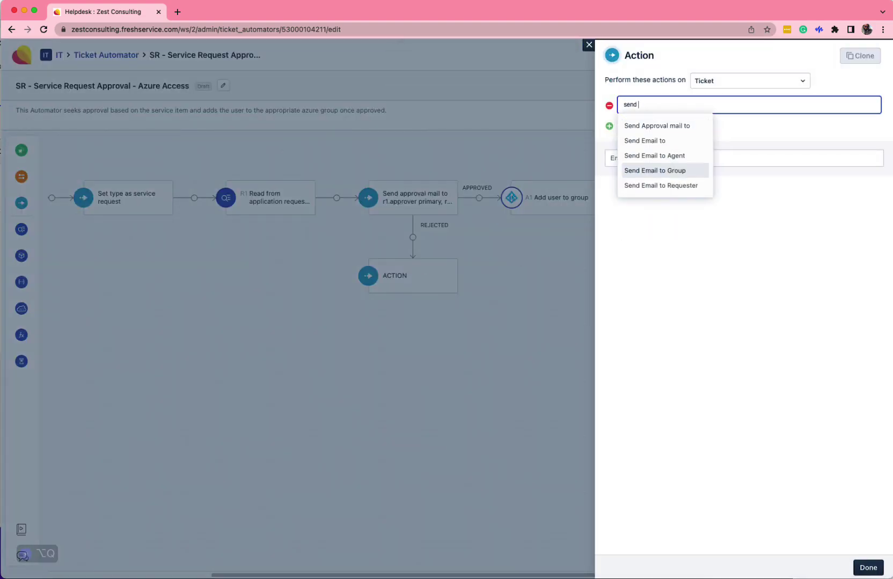
click(660, 185)
click(834, 180)
click(434, 124)
text(-)
click(469, 123)
text(- Rejected by Approver)
Step: Write the body greeting the requester by first name and stating the named approver rejected their requested items
click(687, 248)
text(Hi)
click(359, 154)
click(485, 124)
click(687, 248)
drag(854, 187, 773, 186)
key(BackSpace)
click(698, 253)
click(504, 124)
key(Return)
key(Return)
text(Your request for)
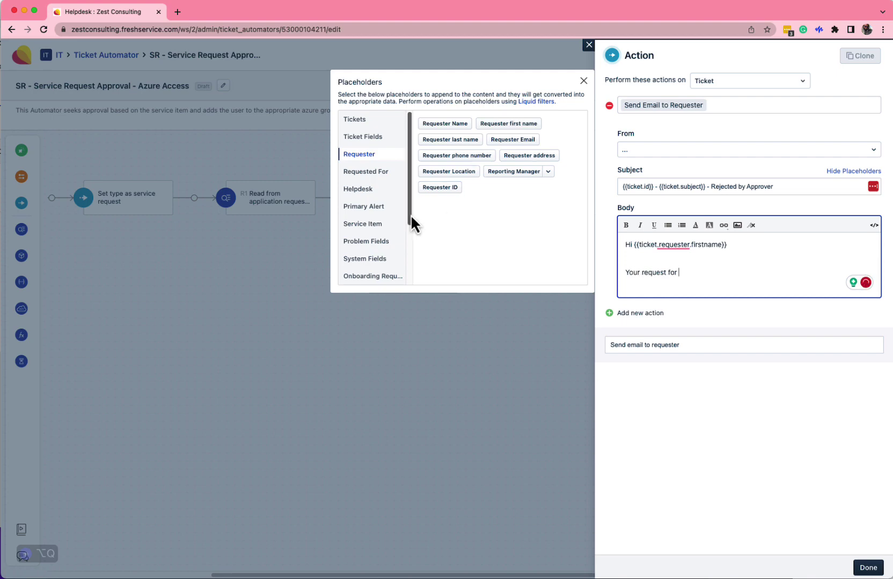
click(363, 224)
click(529, 123)
text(has been rejected by the approver,)
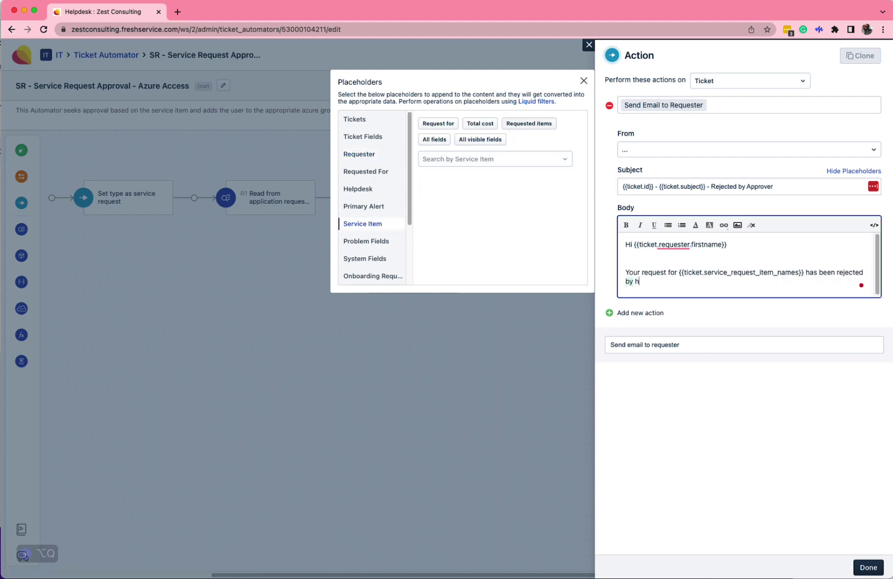
click(354, 119)
click(450, 219)
text(, with the following comments.)
Step: Add a bold 'Rejection Comment' heading followed by the approval comments, quoted and italicised
key(Return)
key(super+b)
text(Rejection Comment)
key(Return)
text(")
click(539, 203)
text(")
scroll(703, 284, down, 1)
drag(703, 284, 629, 280)
key(super+i)
click(756, 288)
click(640, 313)
text(sta)
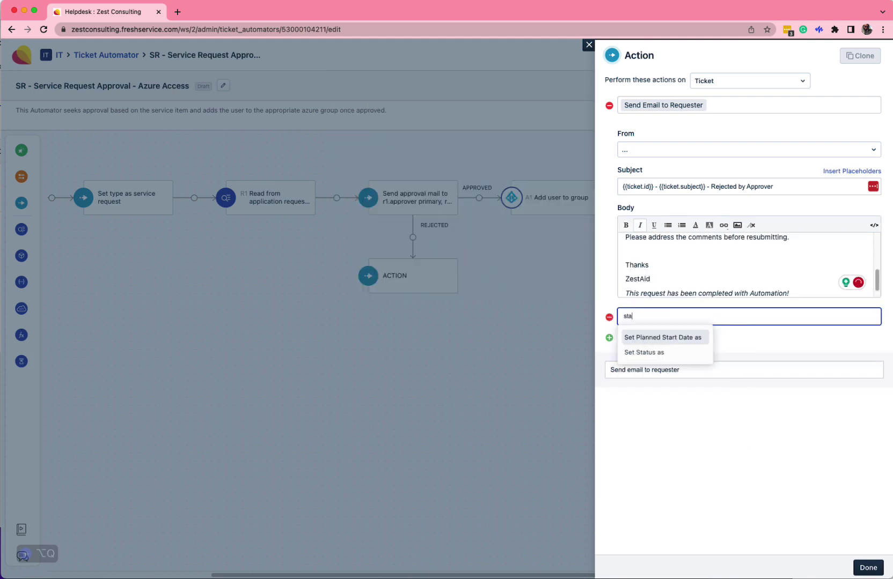